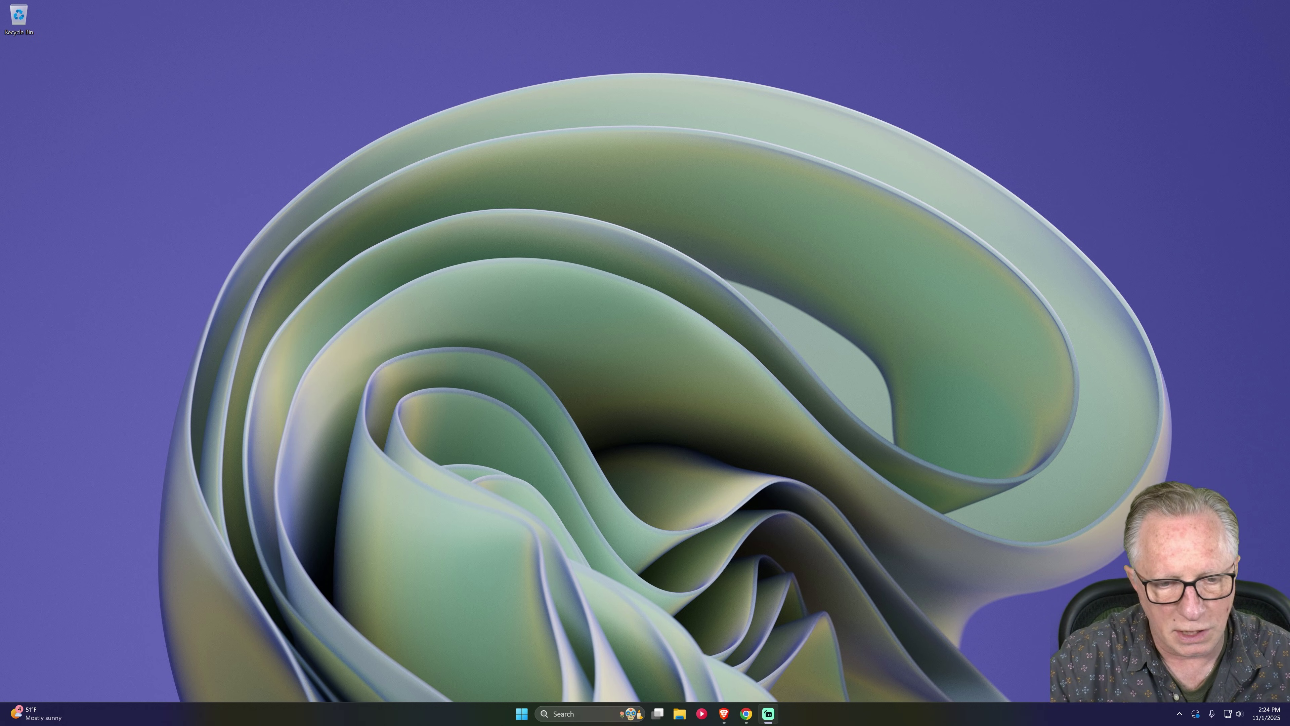
Launch Ledger Live from the Start menu and bring up the Receive options.
click(522, 713)
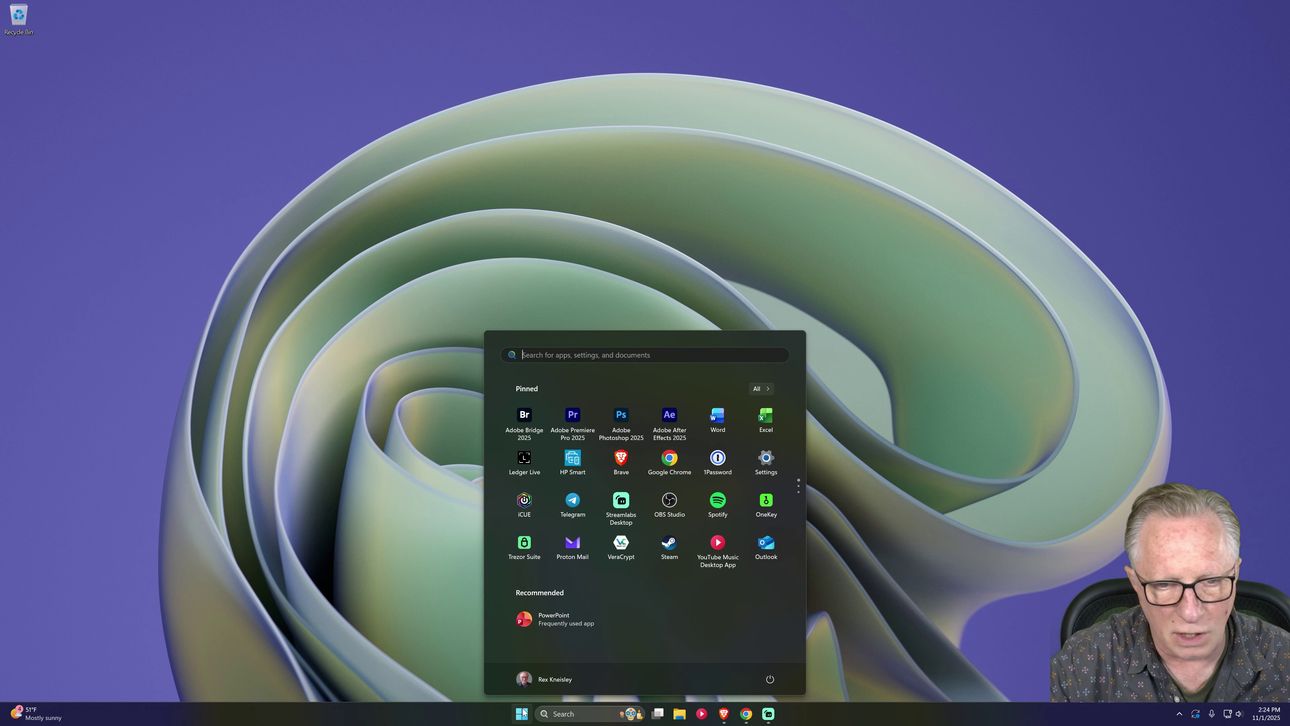
click(516, 460)
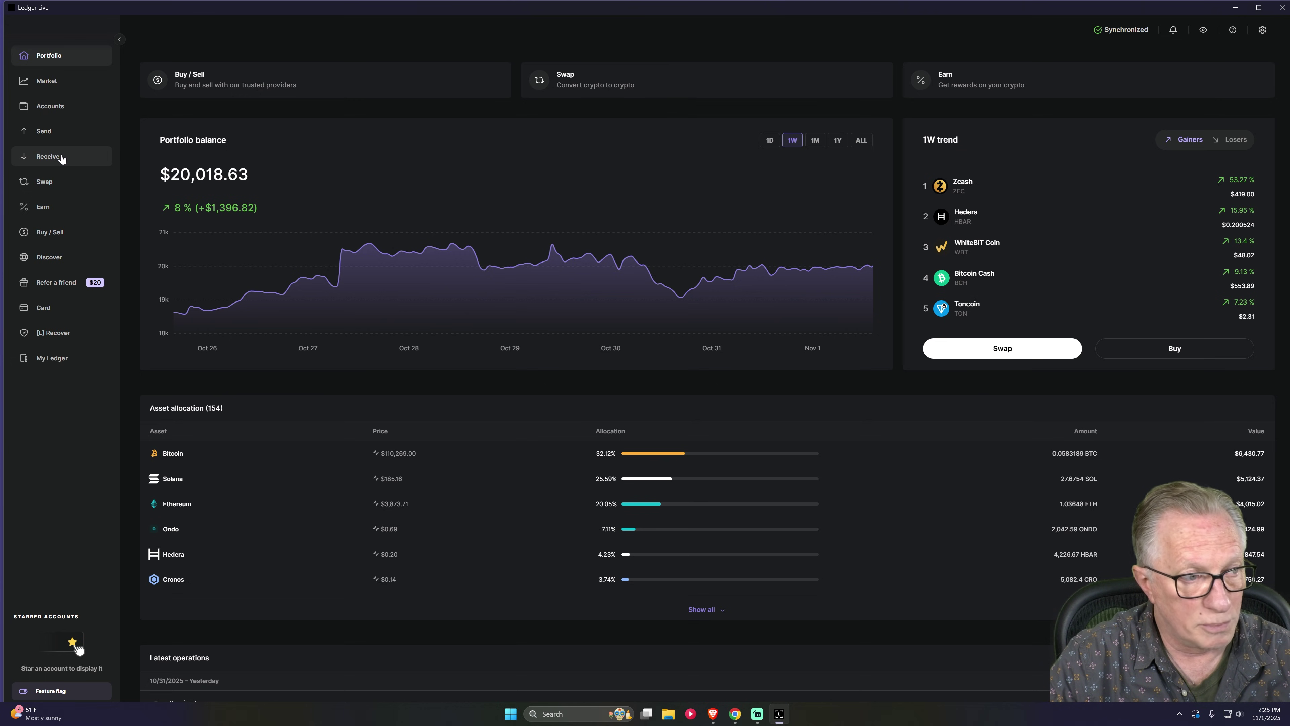
click(61, 159)
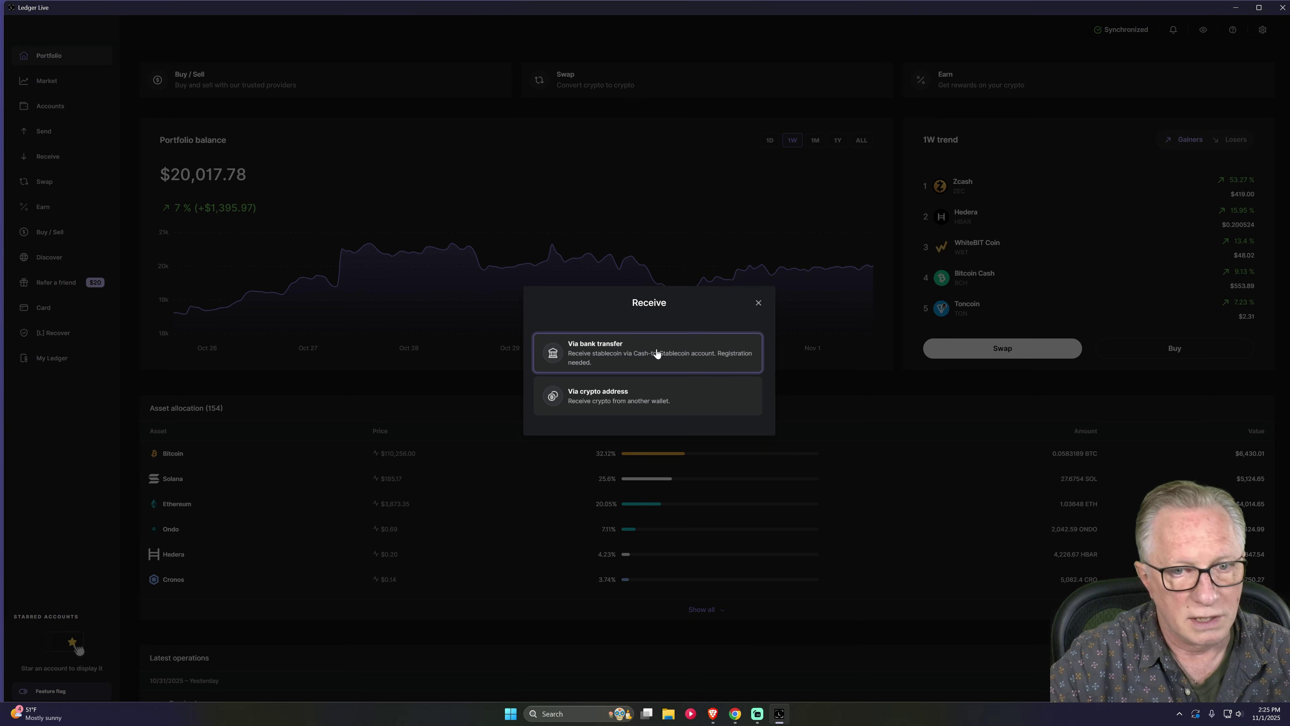
Pick bank transfer and create a Noah account with an email and password autofilled by 1Password.
click(654, 353)
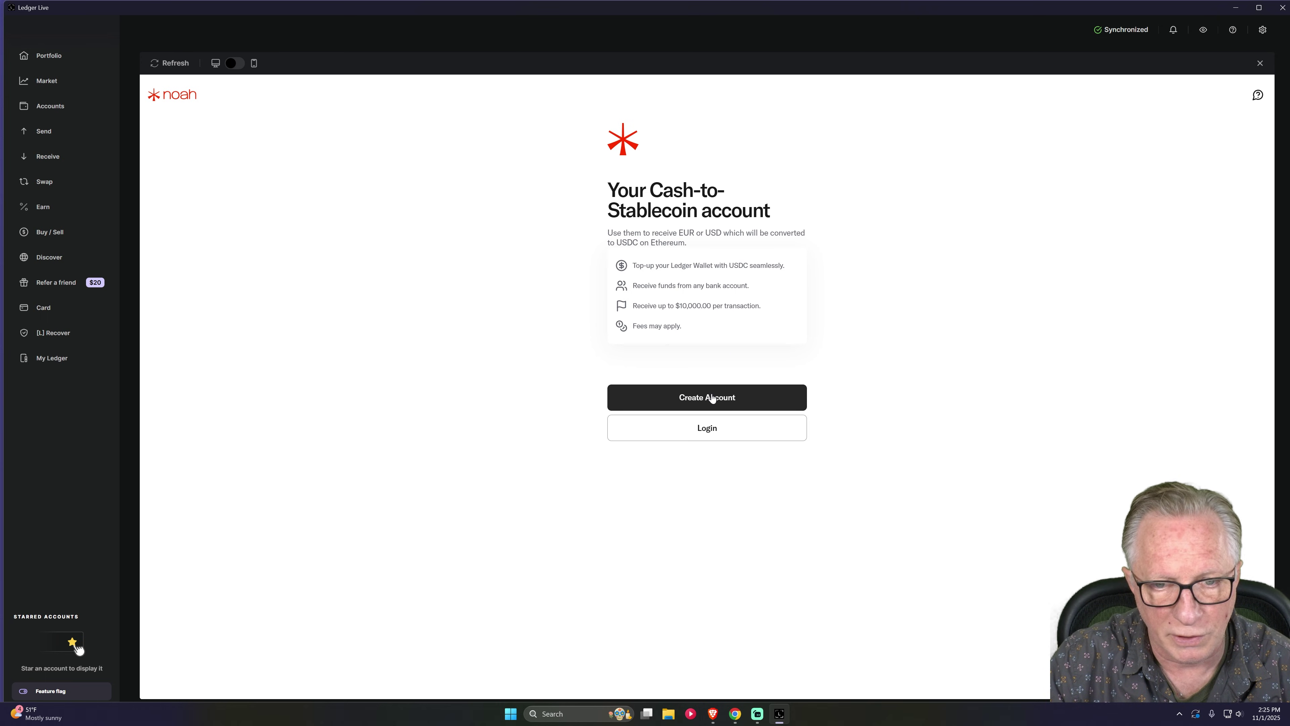
click(720, 403)
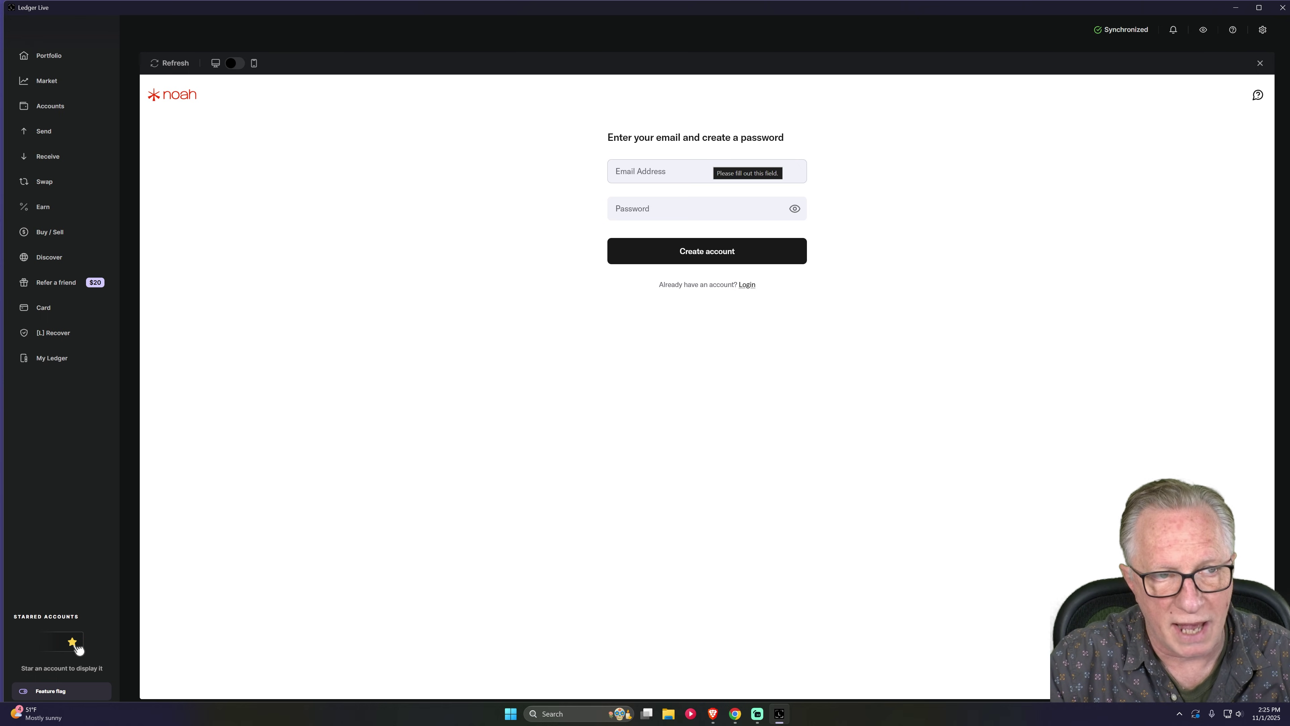
key(ctrl+backslash)
key(Tab)
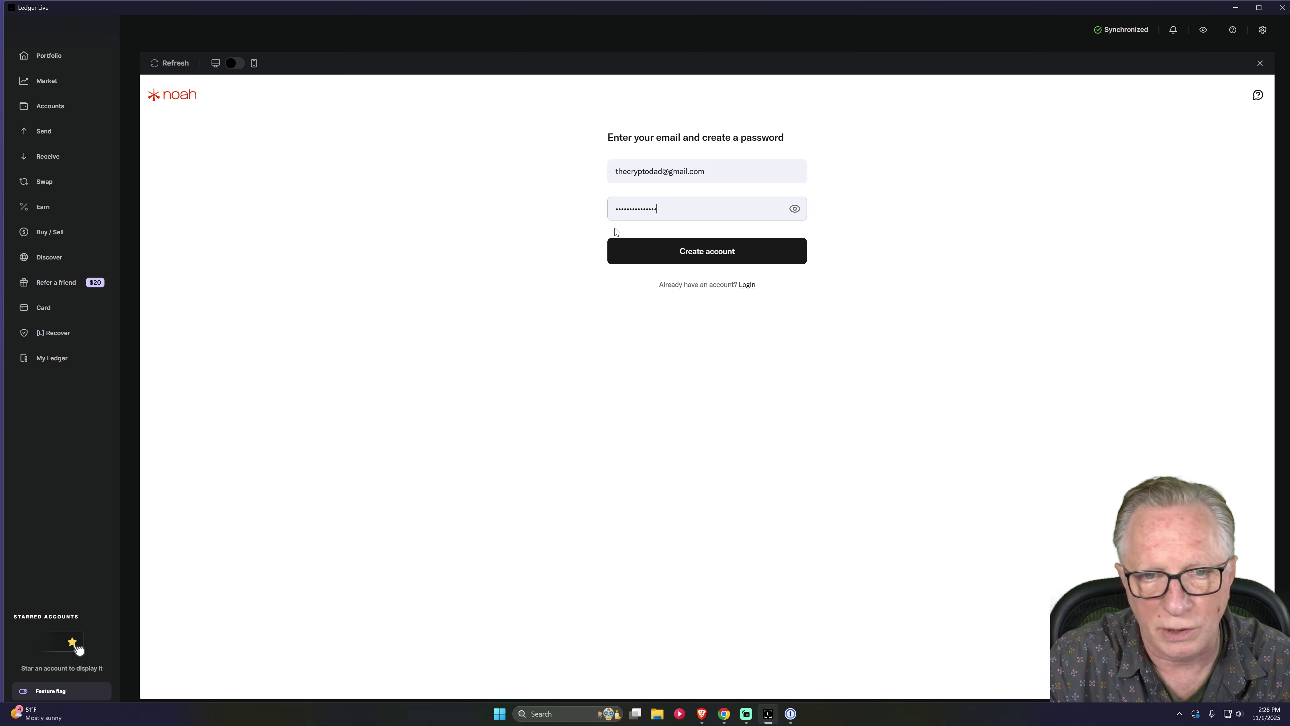
click(709, 255)
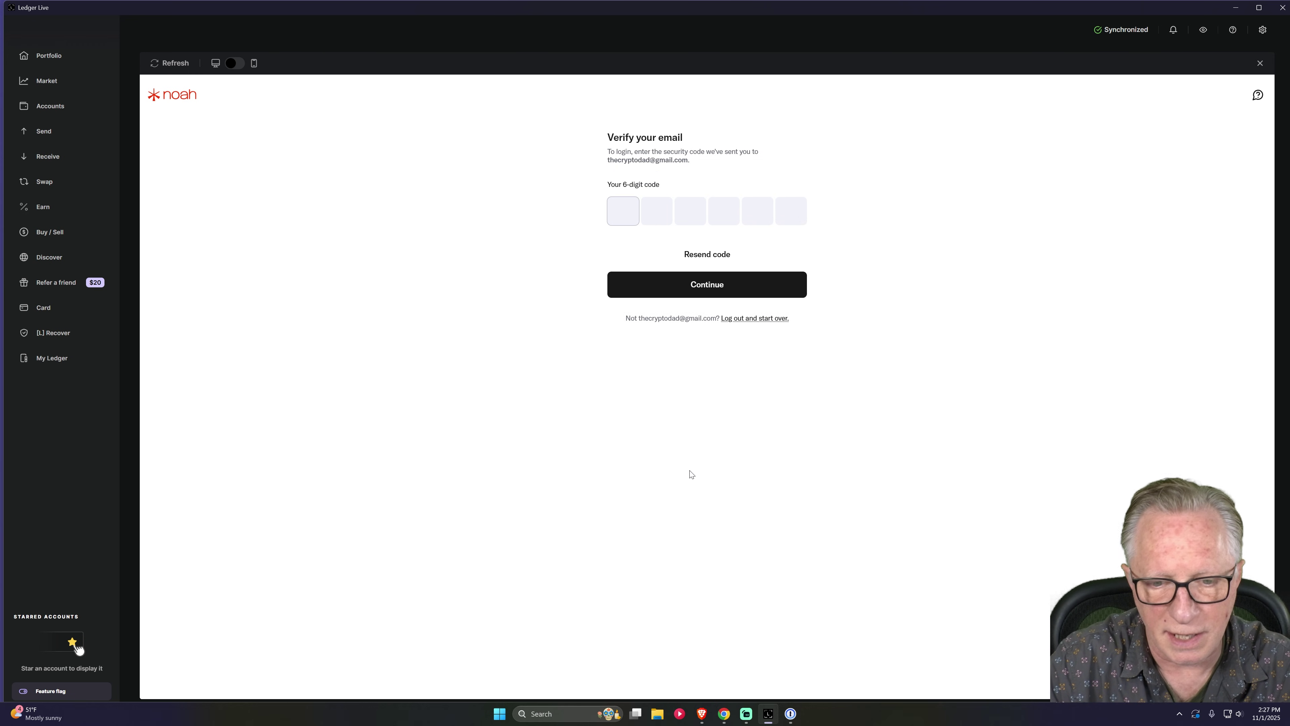
click(726, 713)
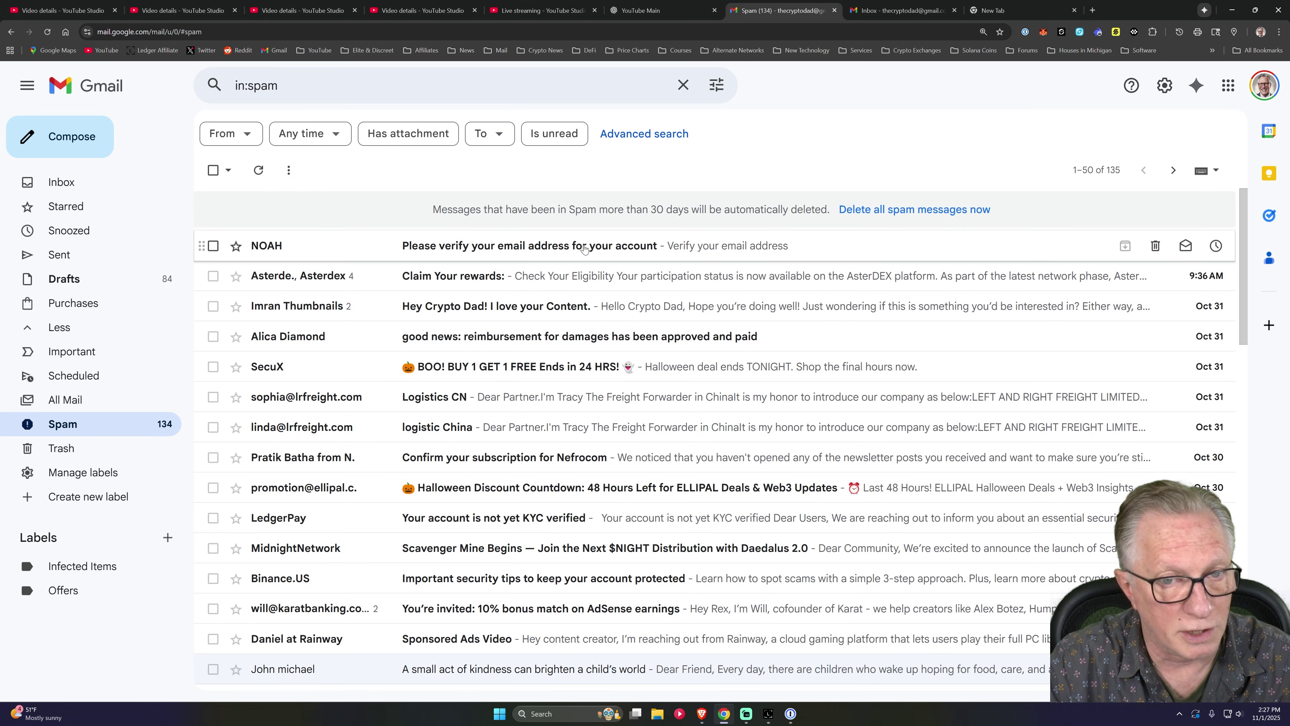
click(548, 247)
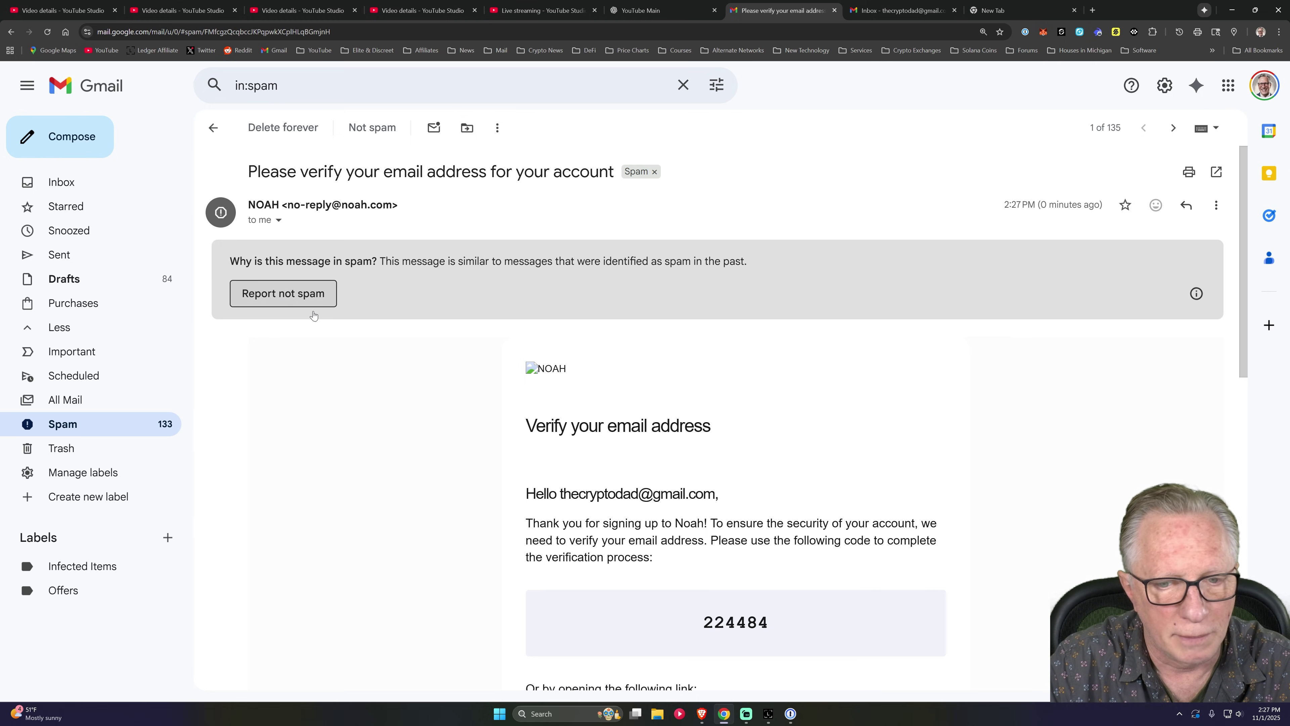
drag(702, 632, 778, 624)
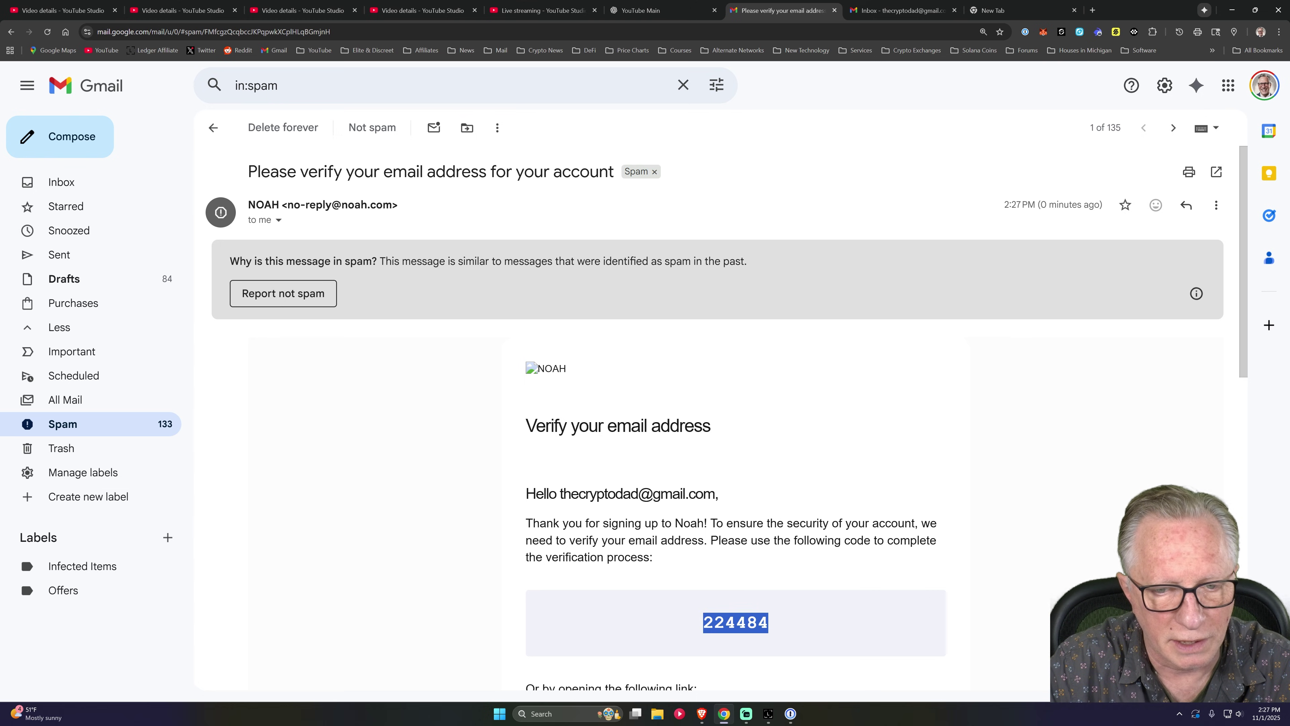
right_click(762, 627)
click(802, 494)
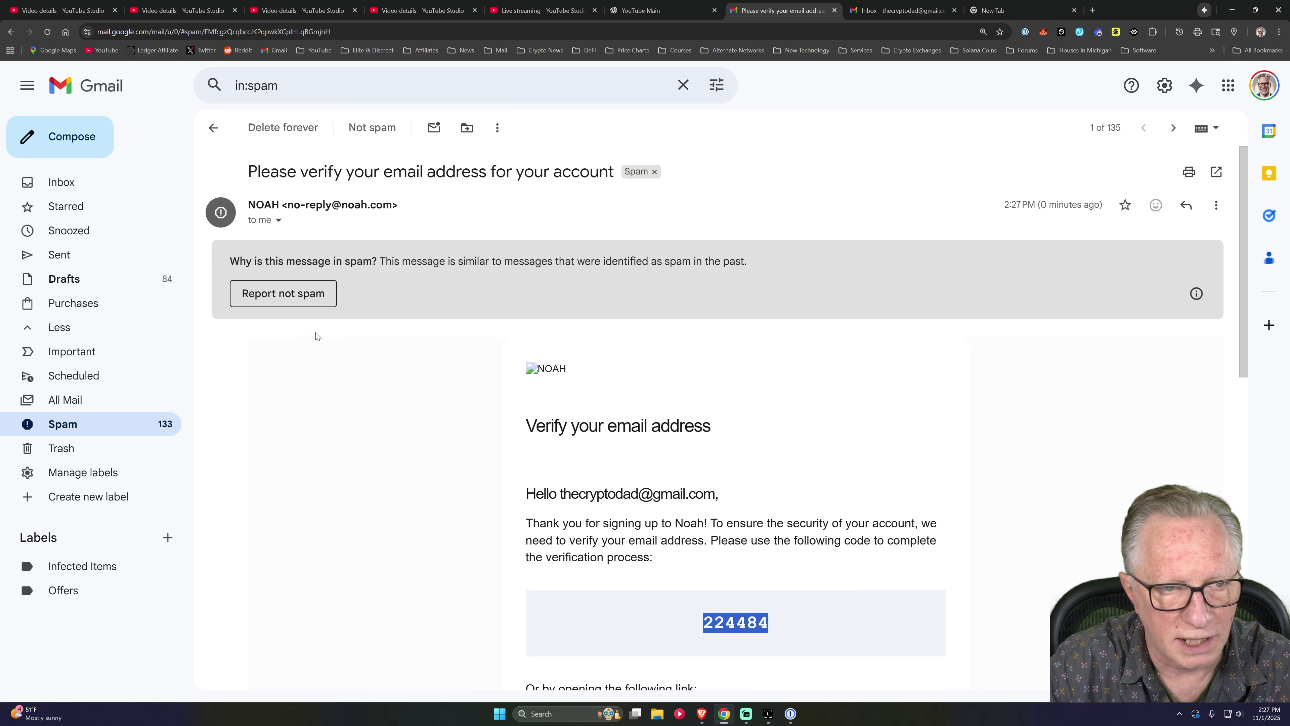
click(278, 297)
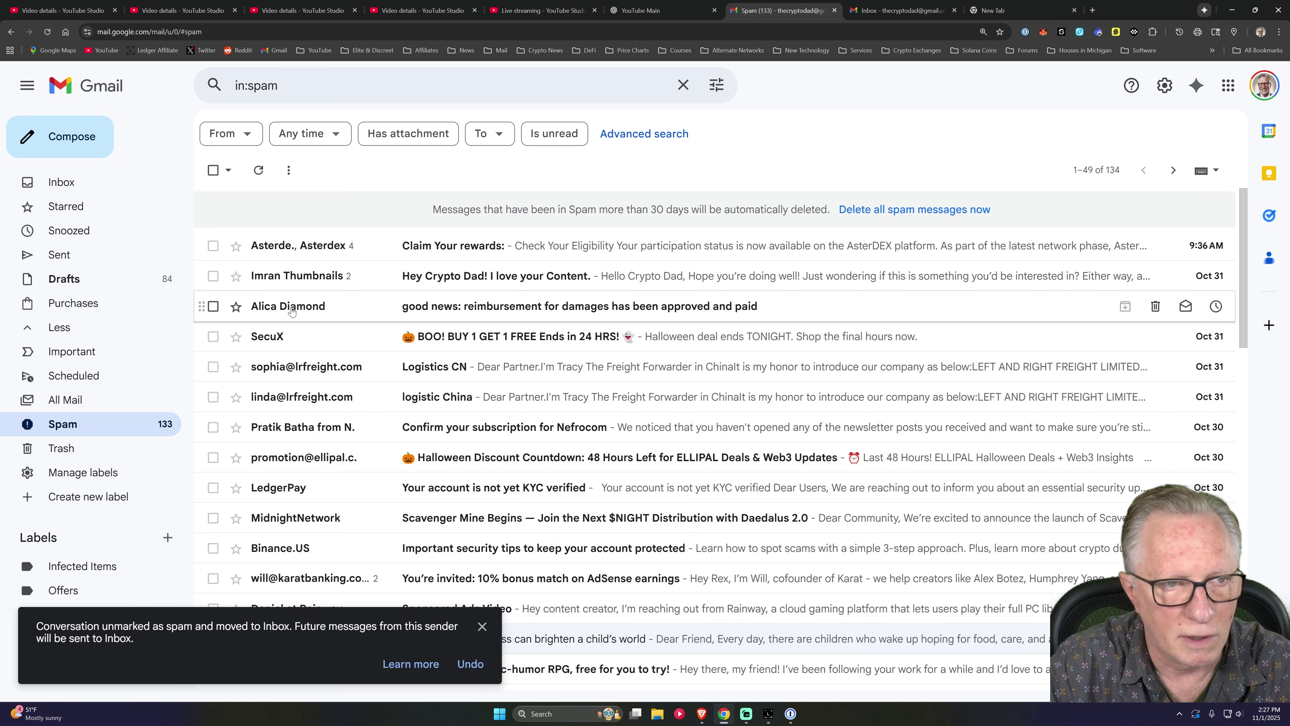
click(67, 191)
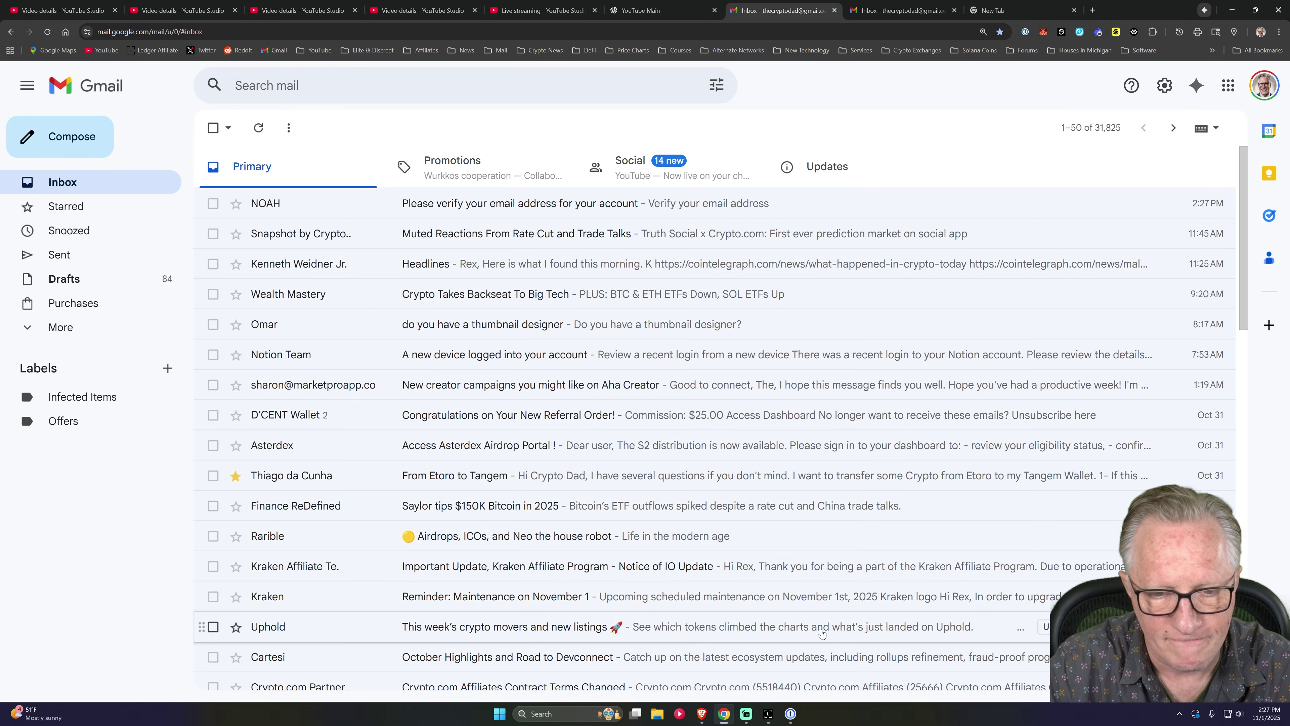
Paste the copied code to verify the Noah email address.
click(768, 714)
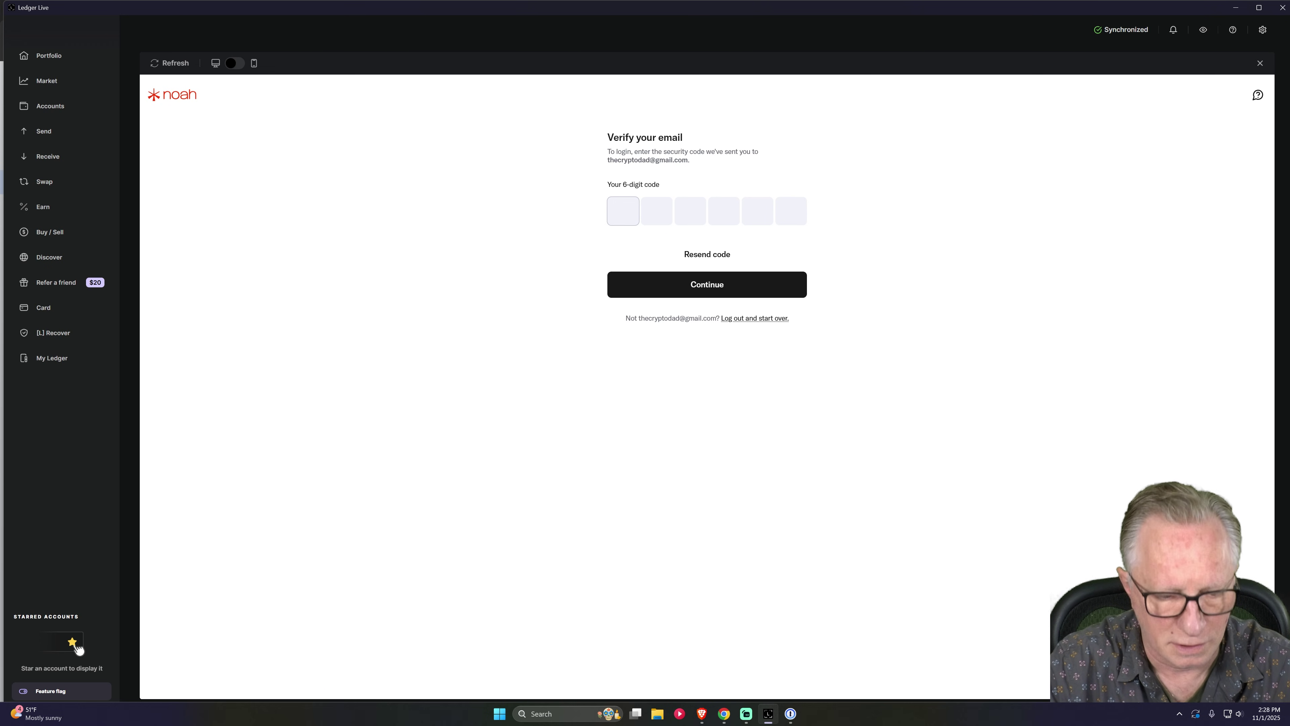
key(ctrl+v)
click(709, 291)
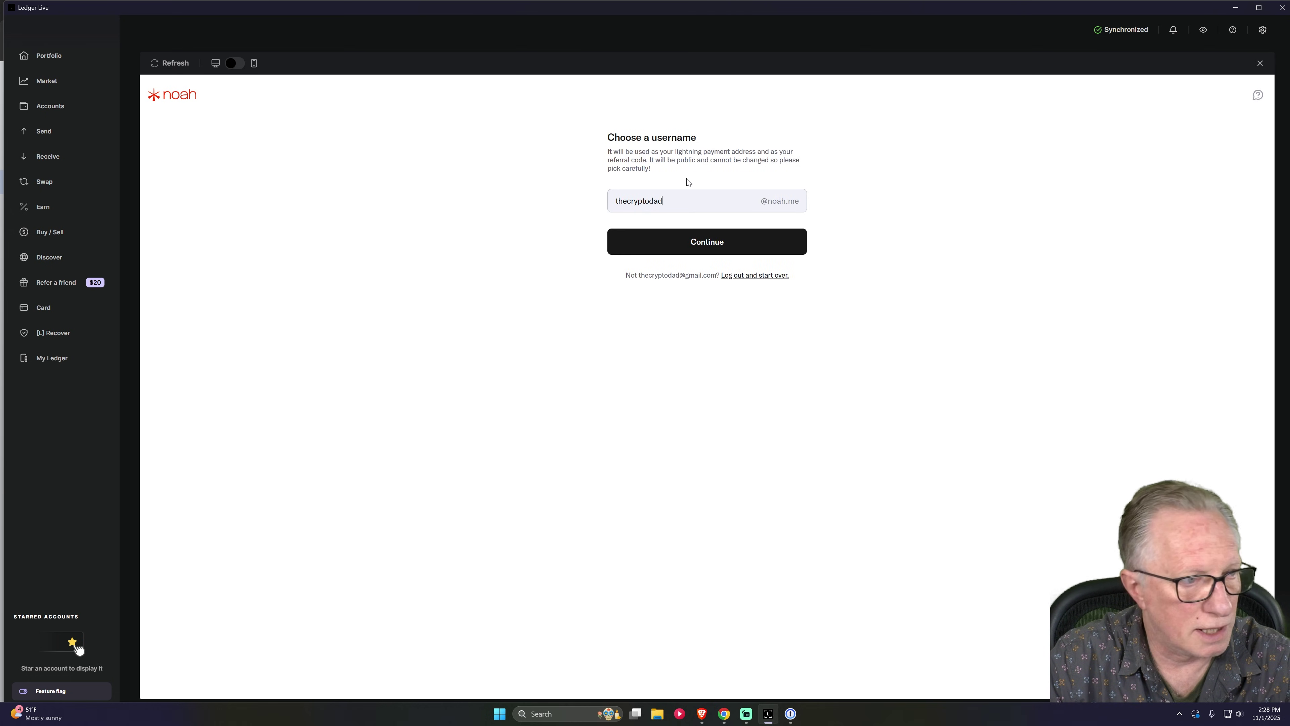
Confirm the prefilled username, accept the terms and all cookies, and opt in to updates.
click(707, 248)
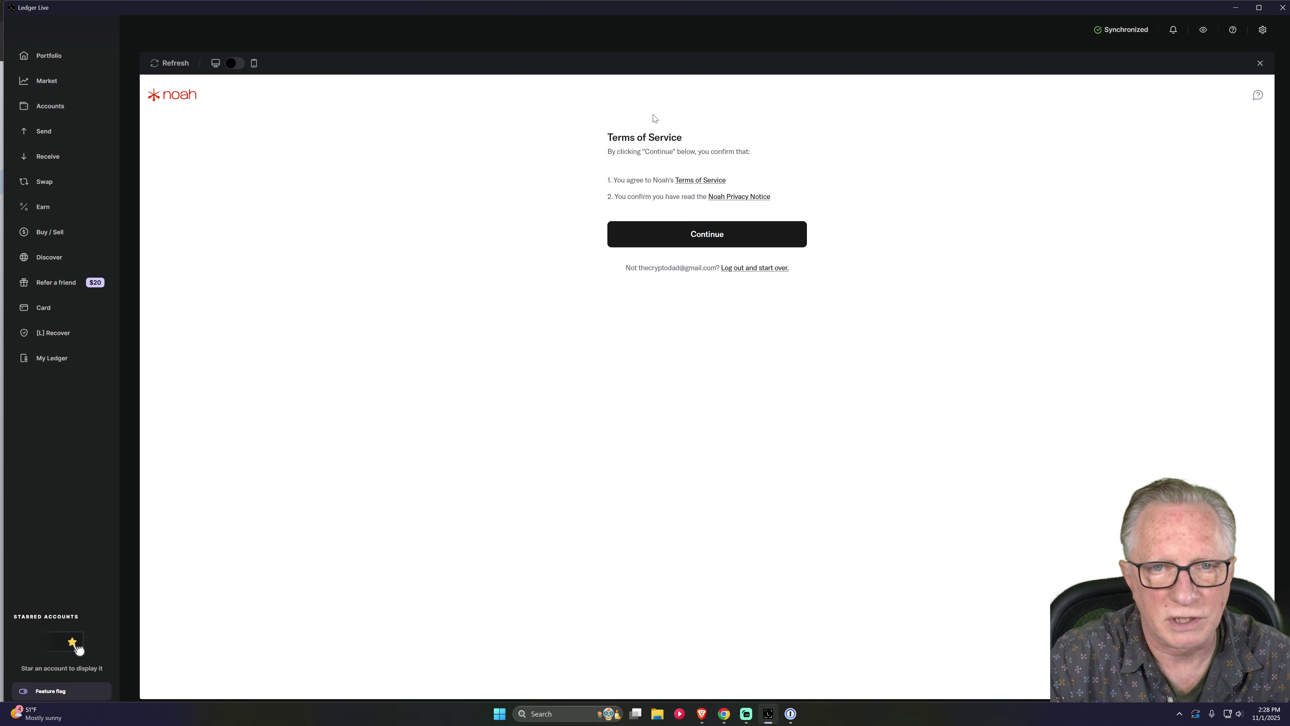
click(719, 241)
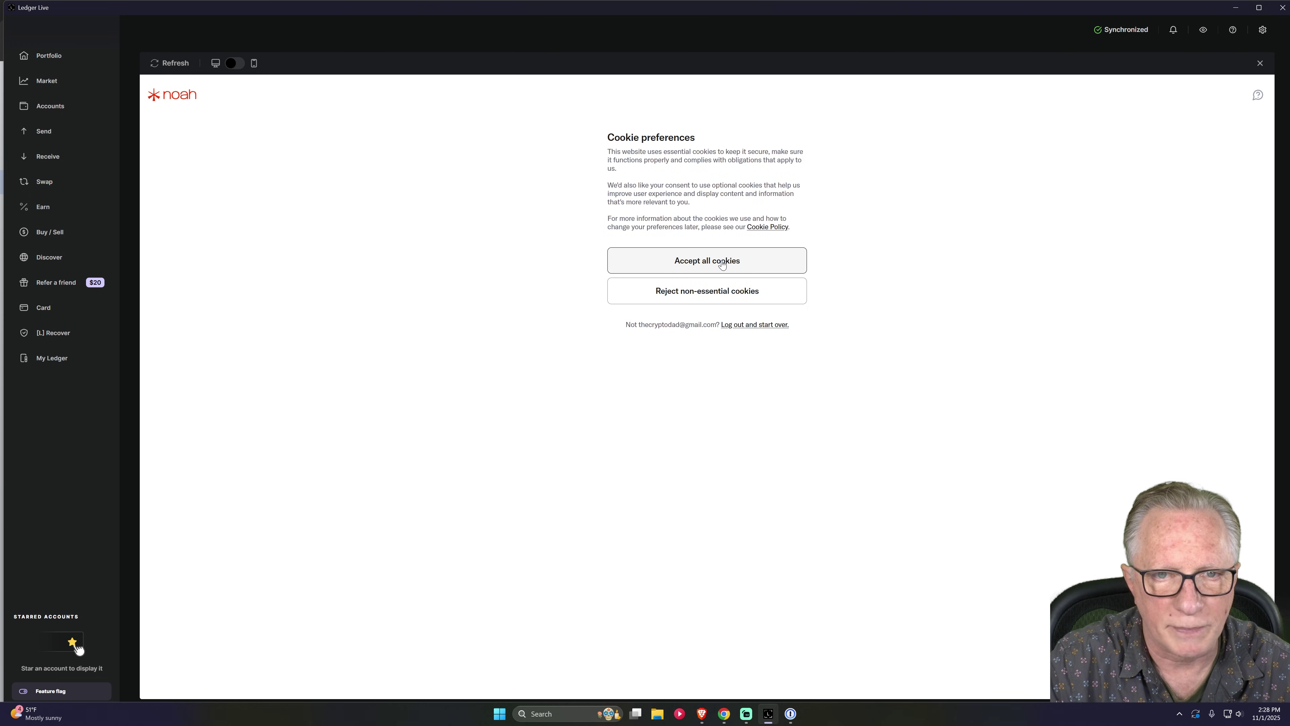
click(734, 265)
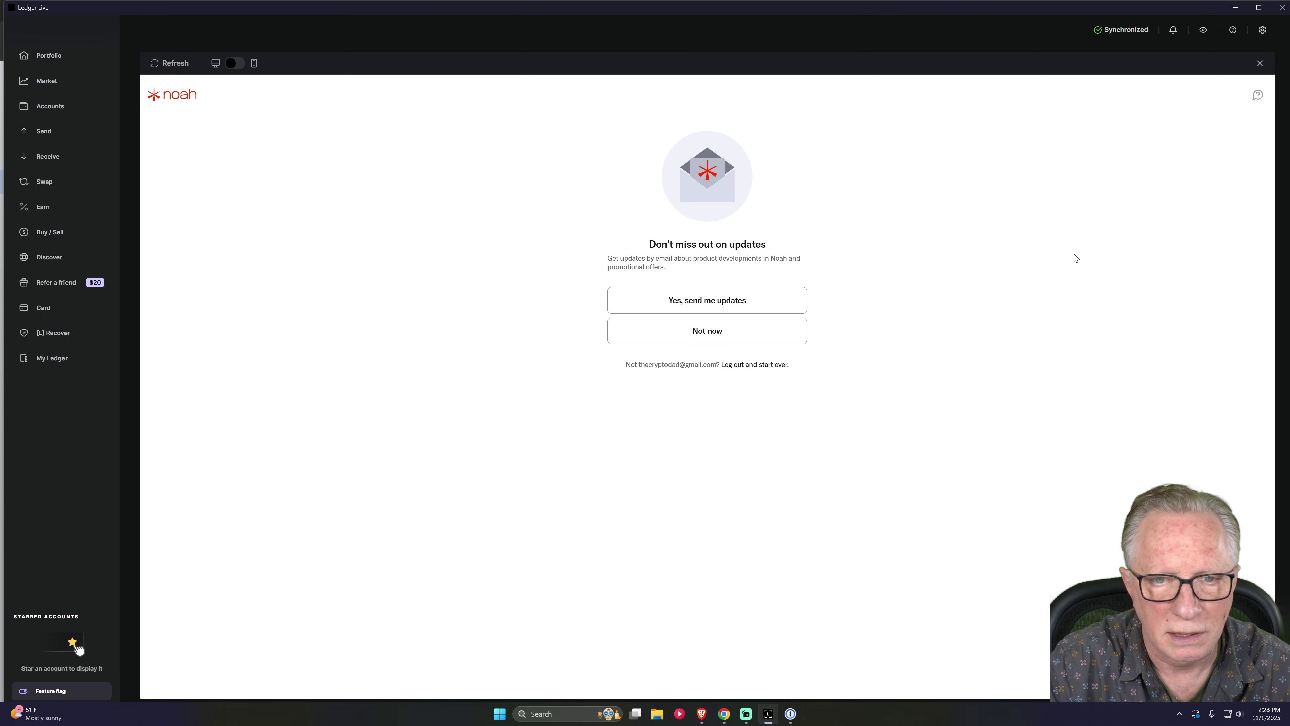
click(721, 308)
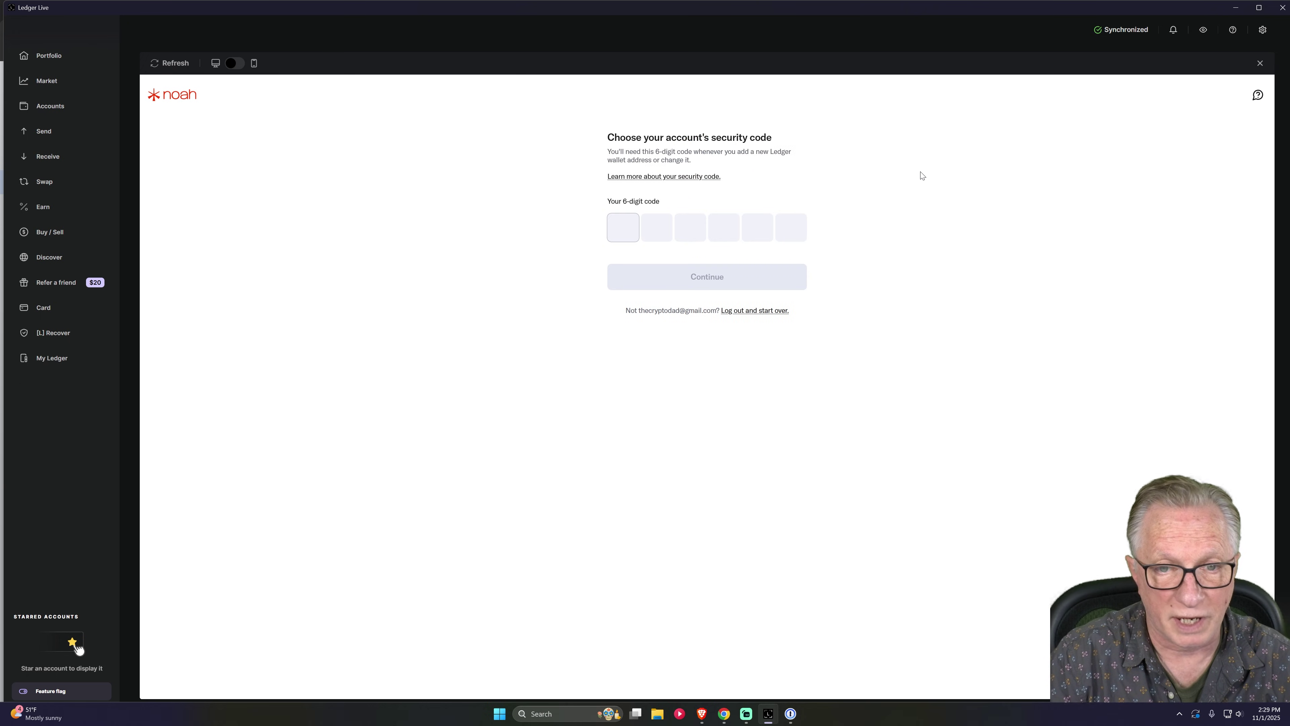
Set and confirm a six-digit Noah security code.
key(ctrl+v)
click(702, 278)
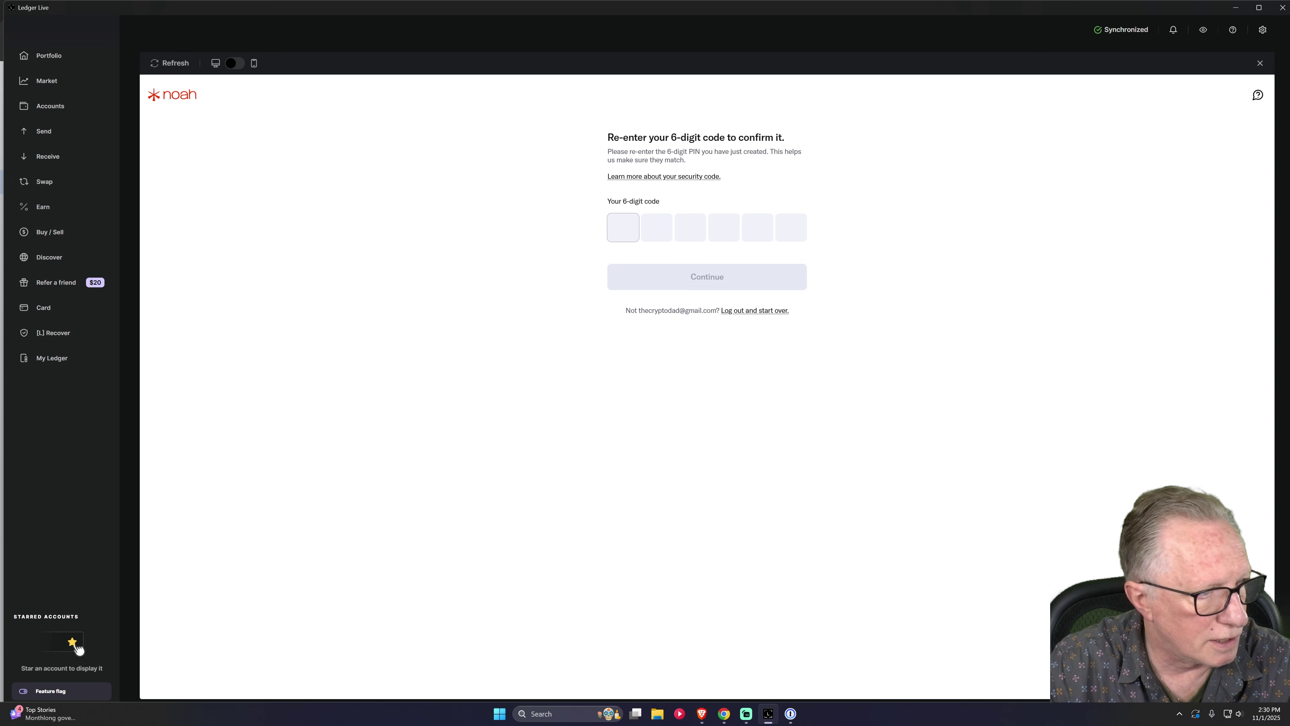
key(ctrl+v)
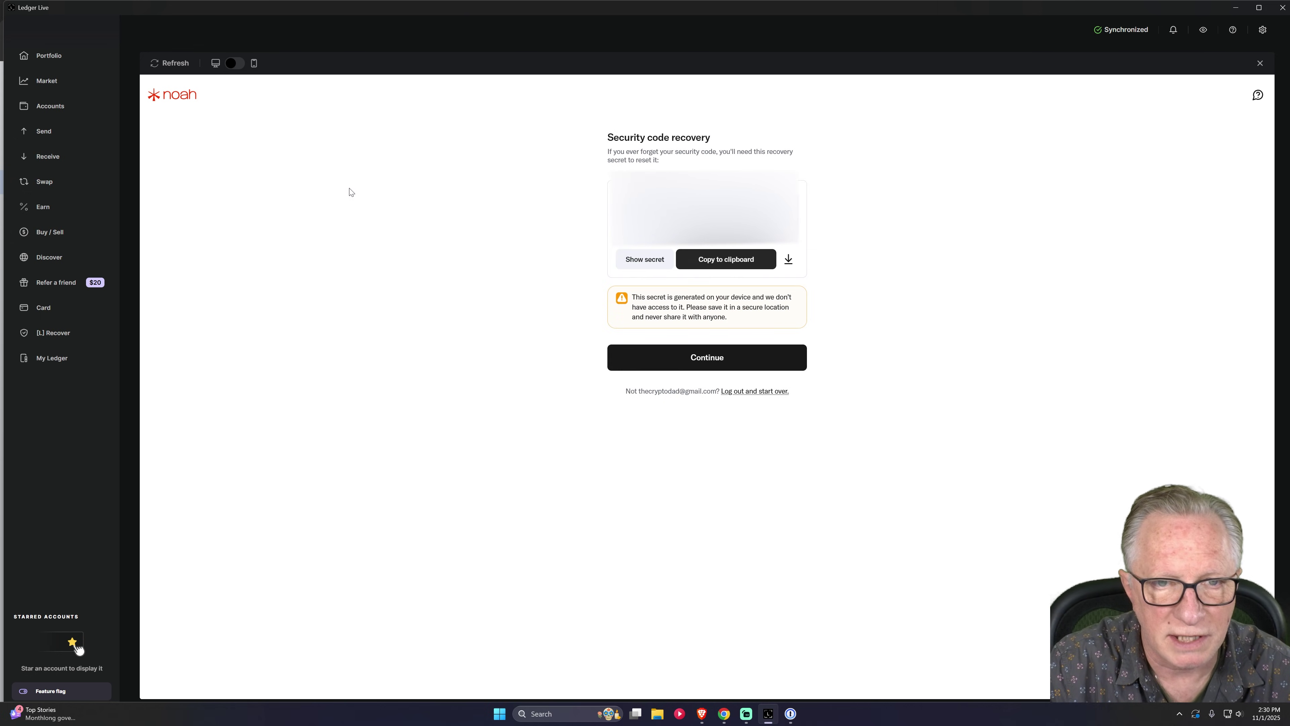
Copy the security code recovery secret, store it in the password manager, and continue.
click(730, 260)
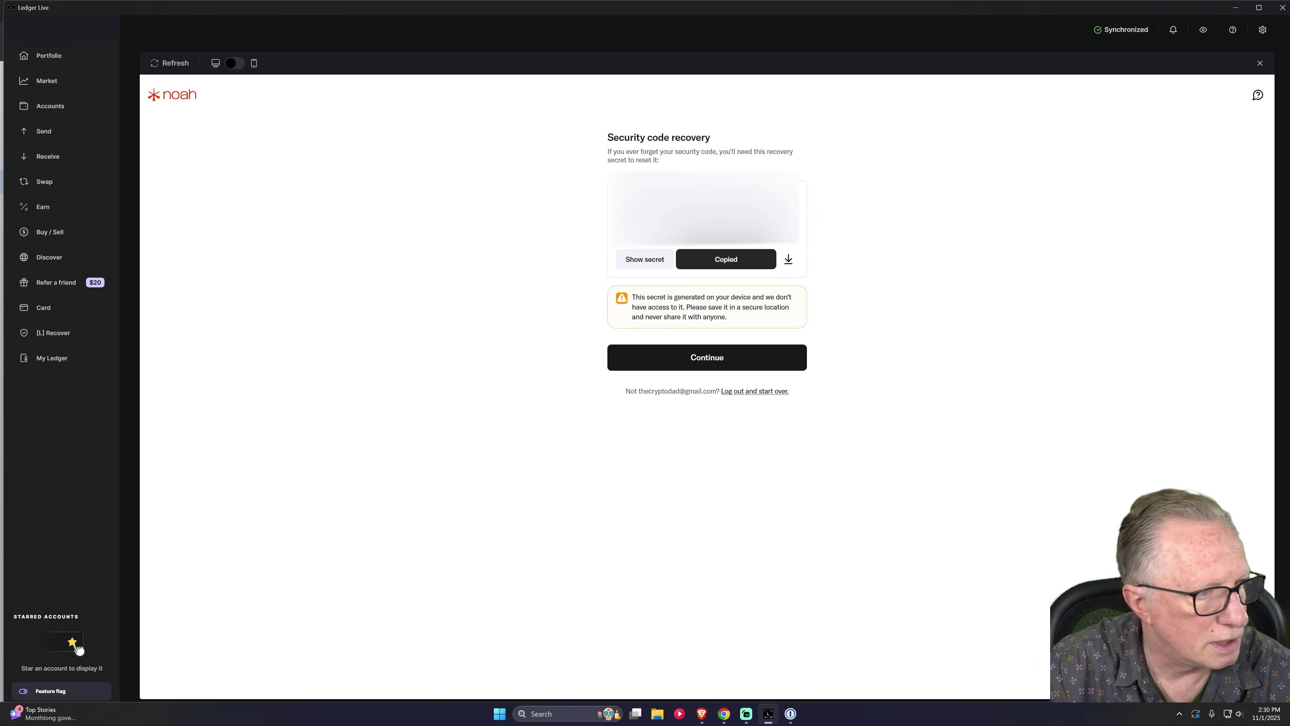
key(alt+Tab)
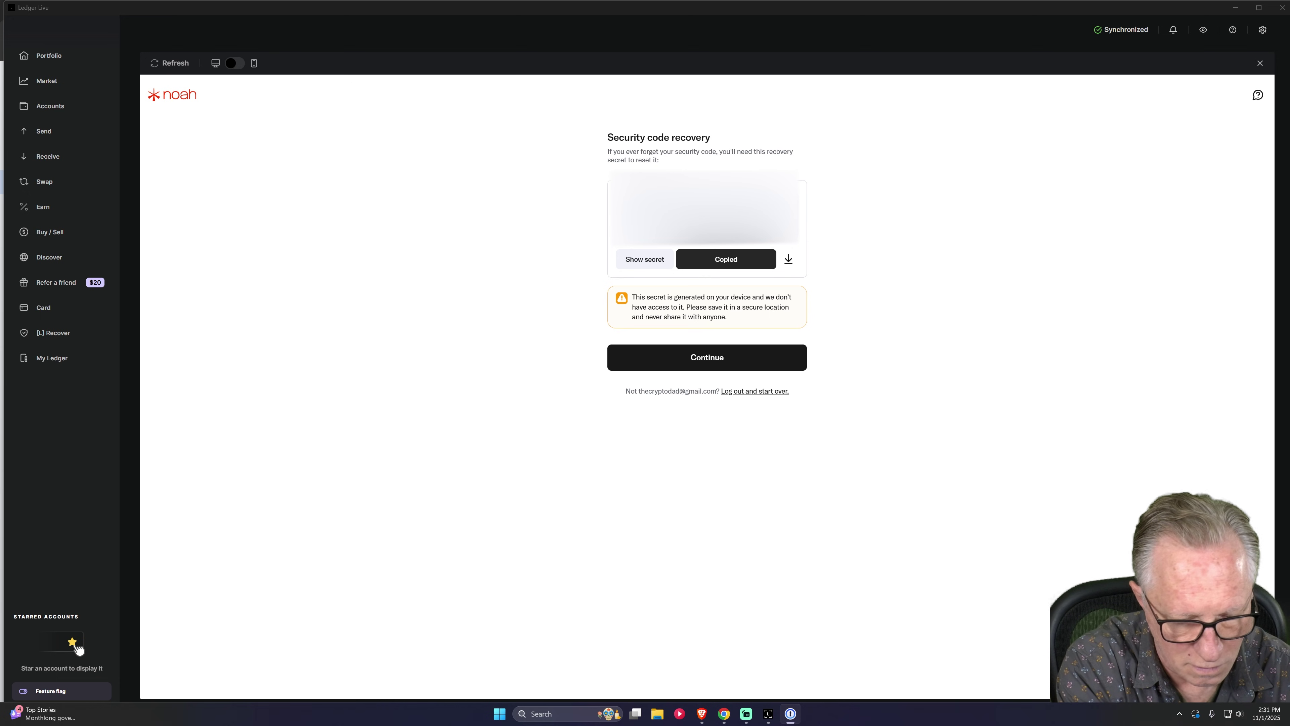
click(793, 360)
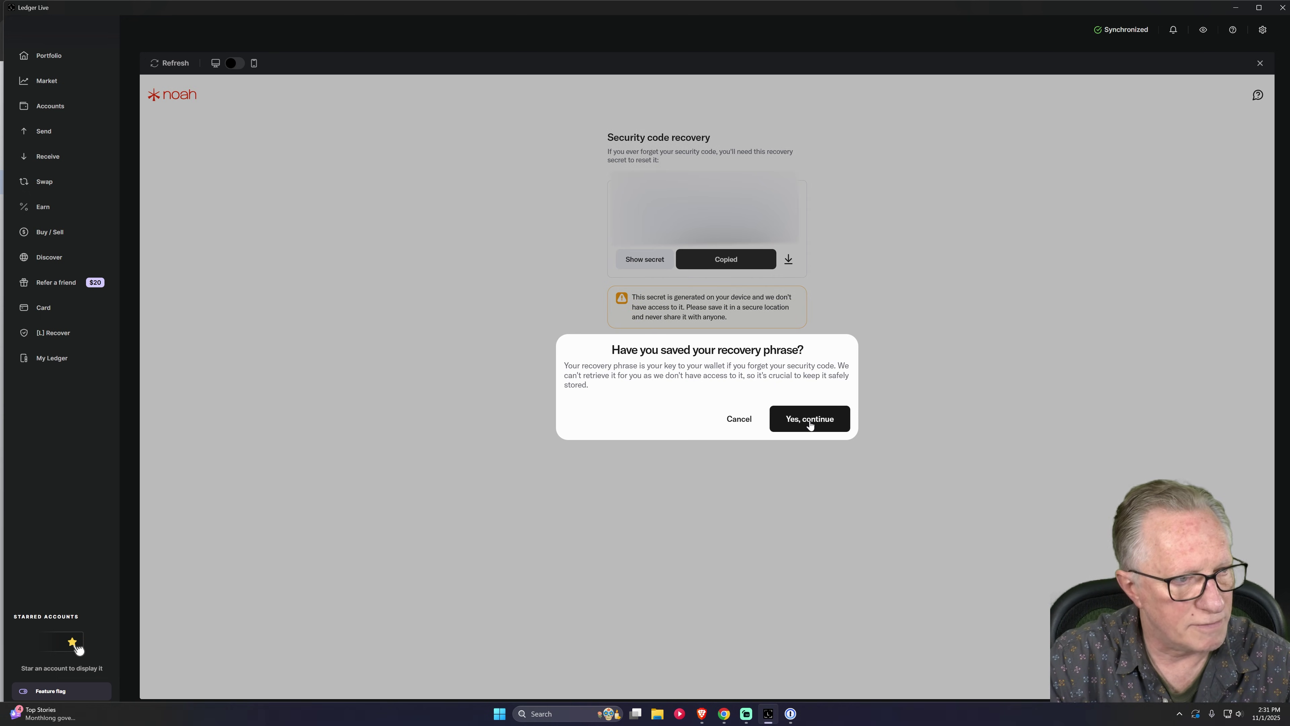
Confirm the recovery phrase is saved, accept the Fund Transfer Agreement, and choose United States tax residence.
click(811, 424)
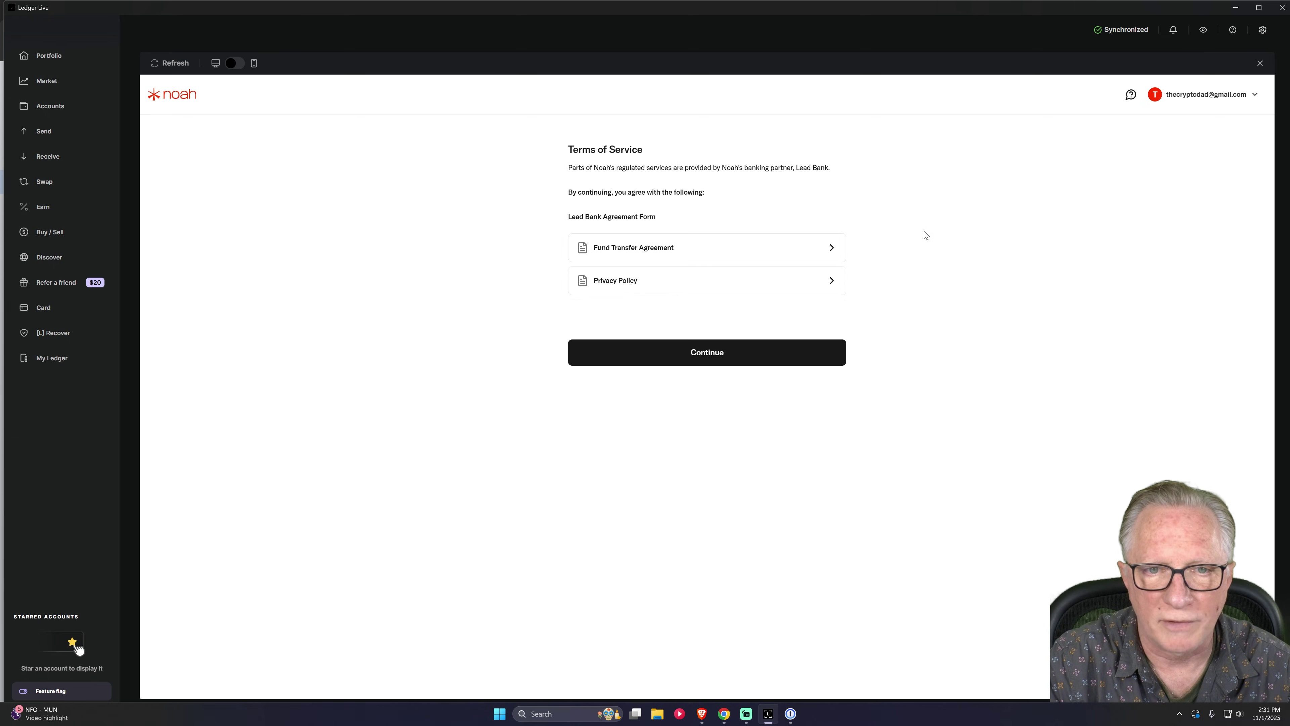
click(754, 253)
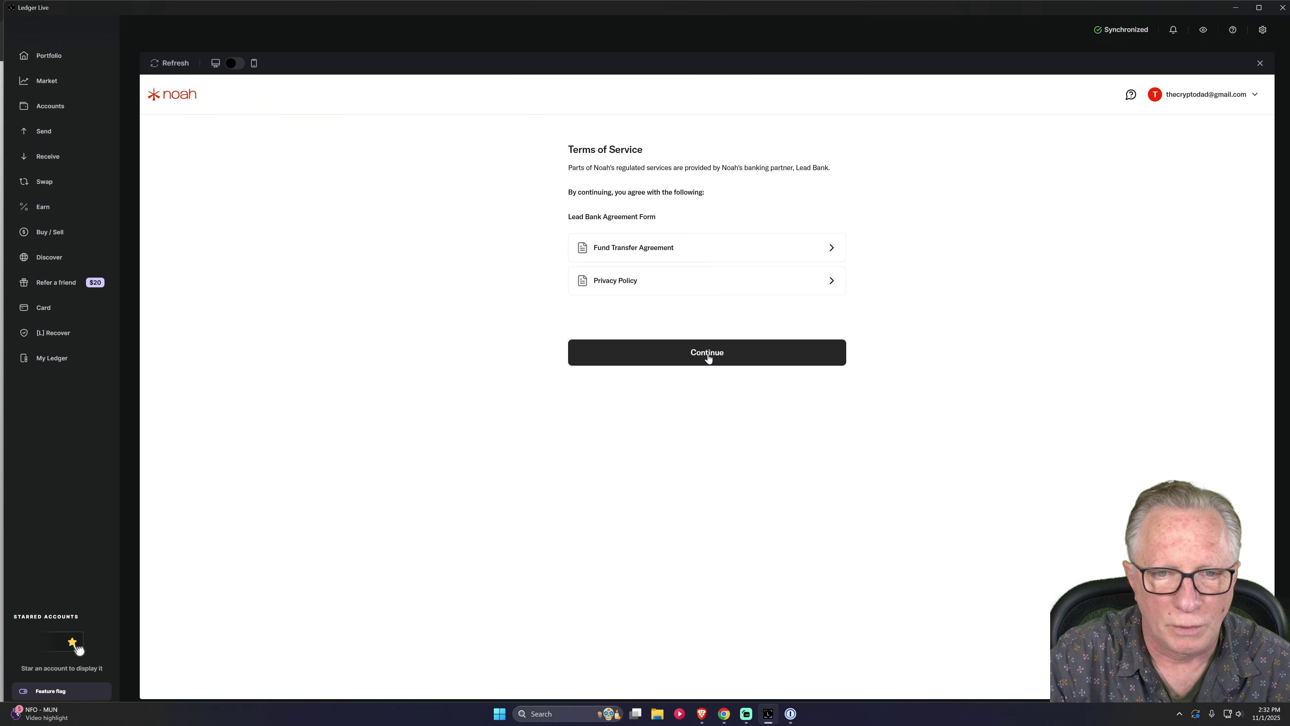
click(707, 356)
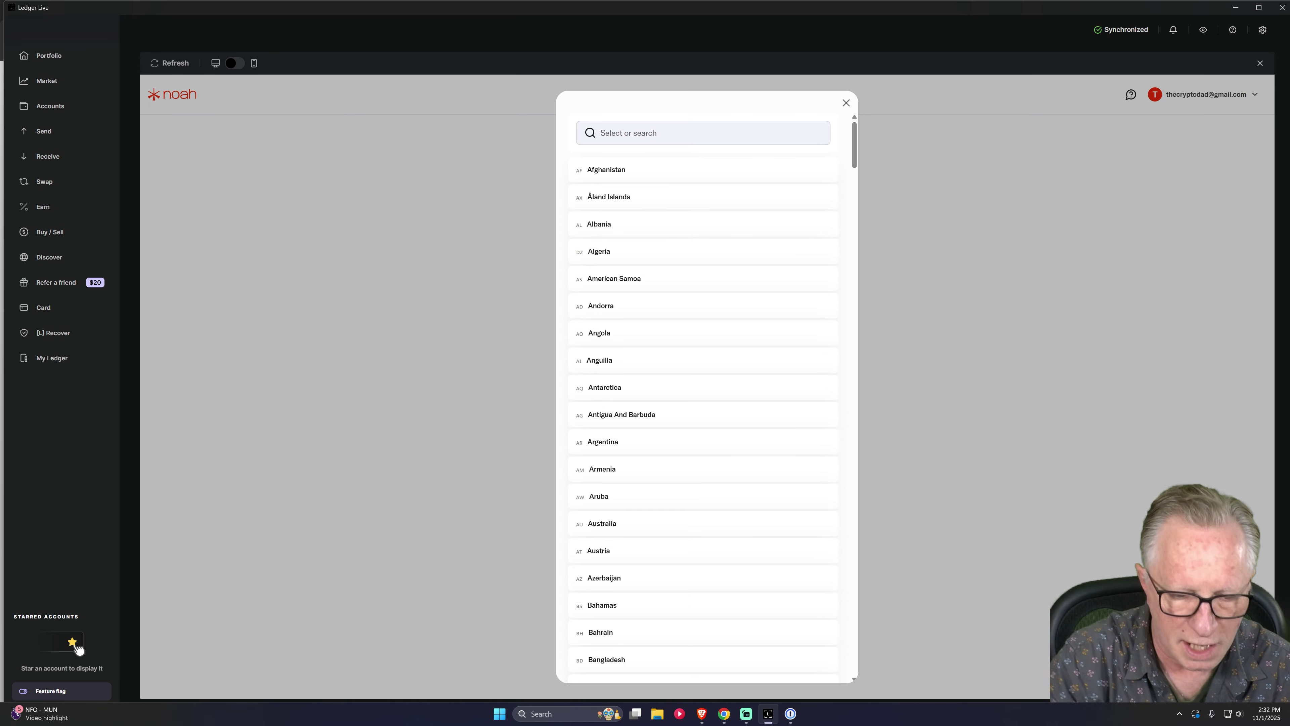
text(un)
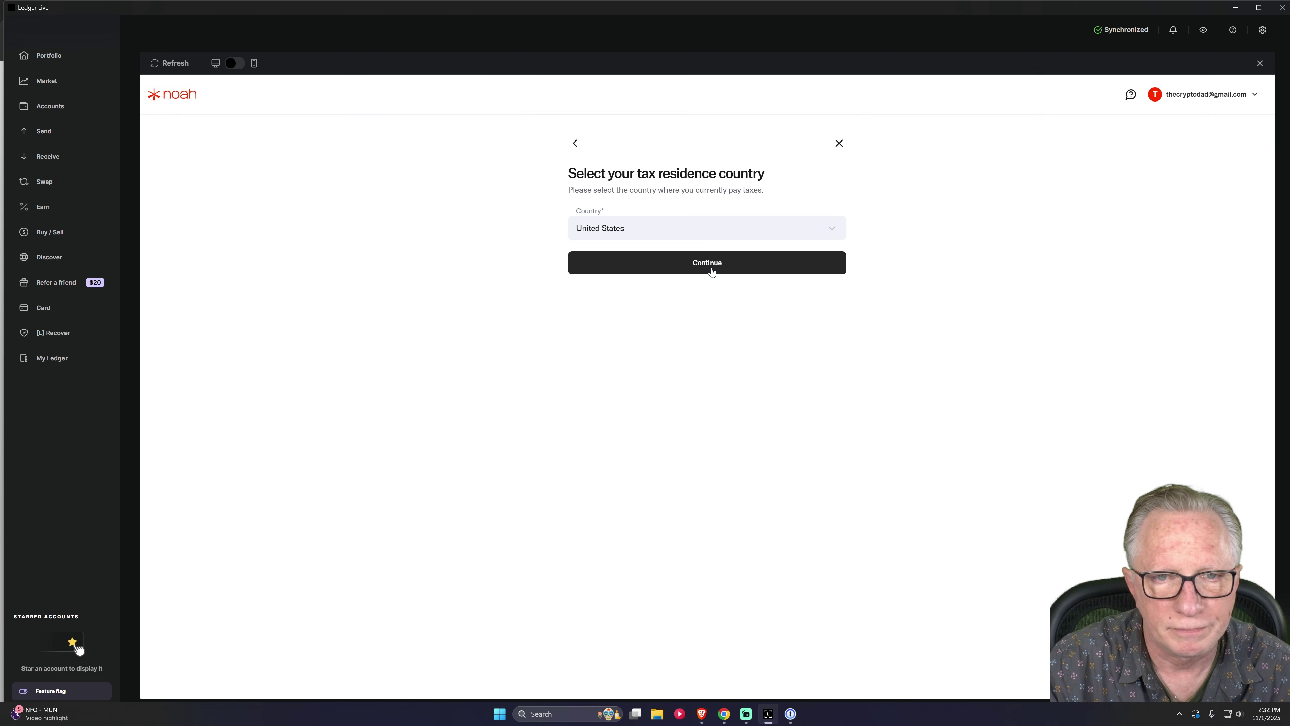
click(711, 268)
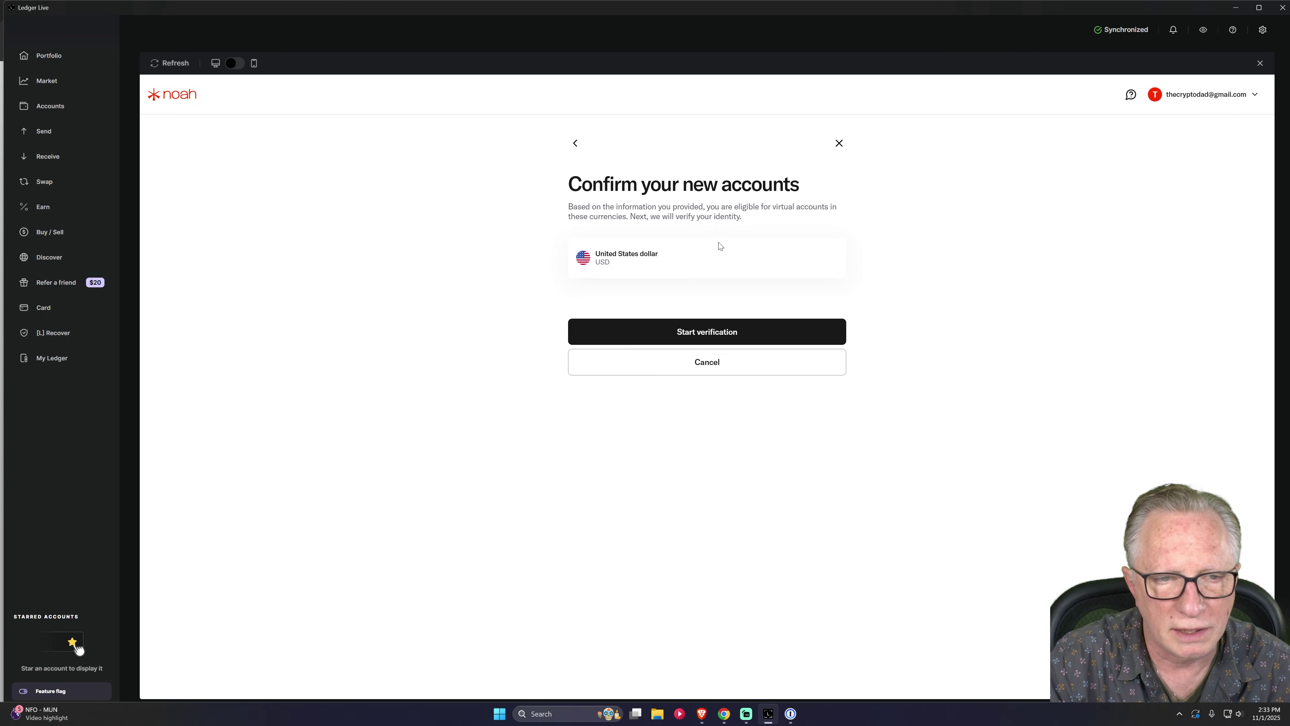
Start identity verification with United States of America as residence and tax residence country.
click(721, 333)
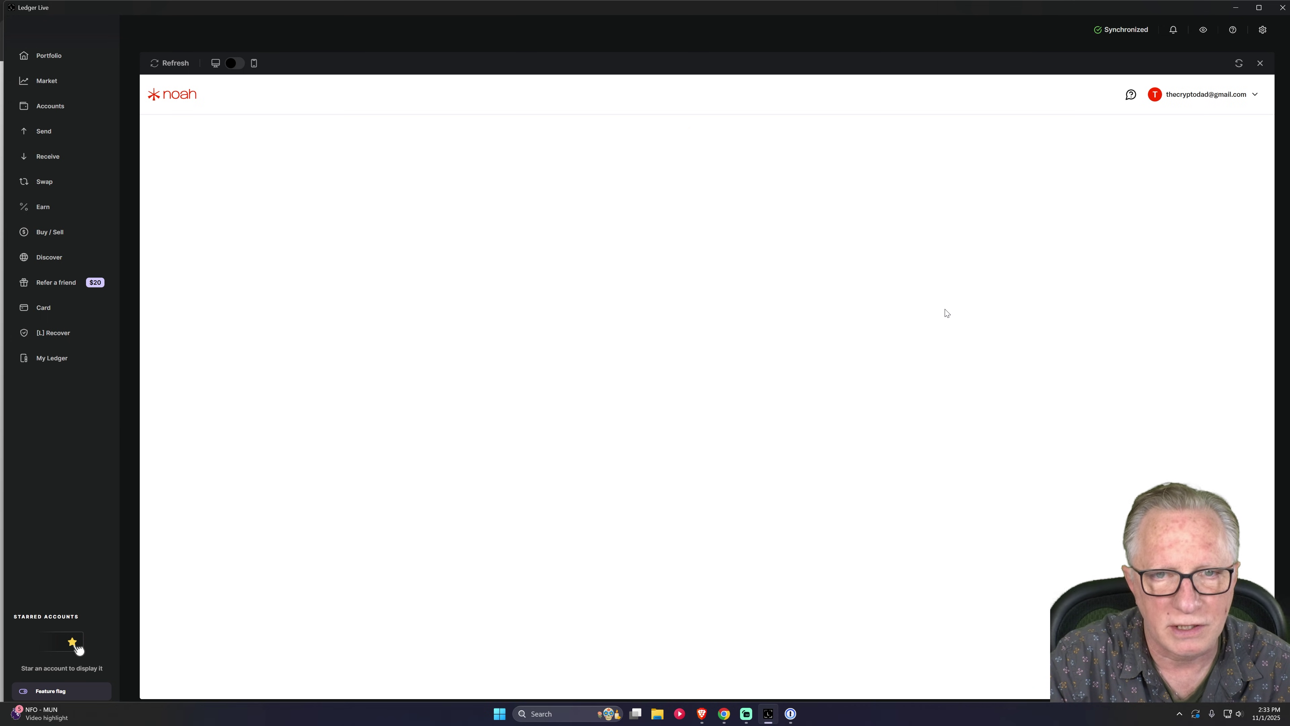
click(803, 265)
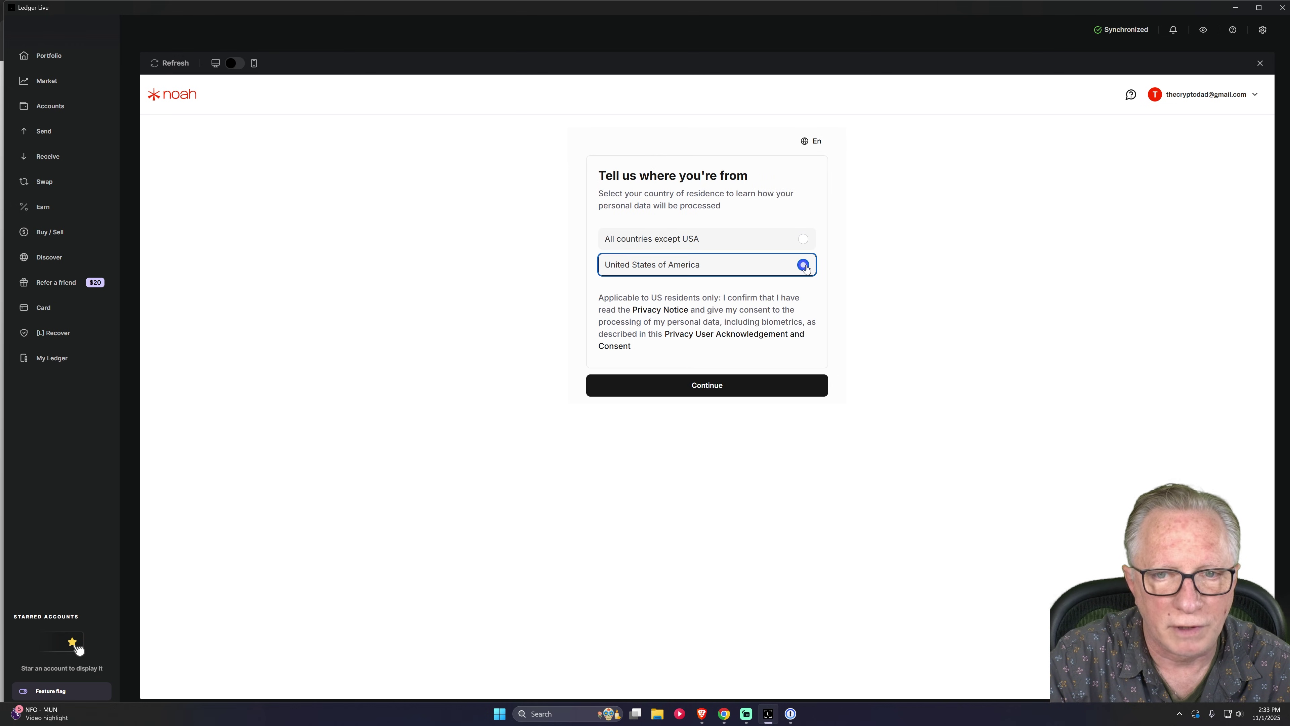
click(712, 387)
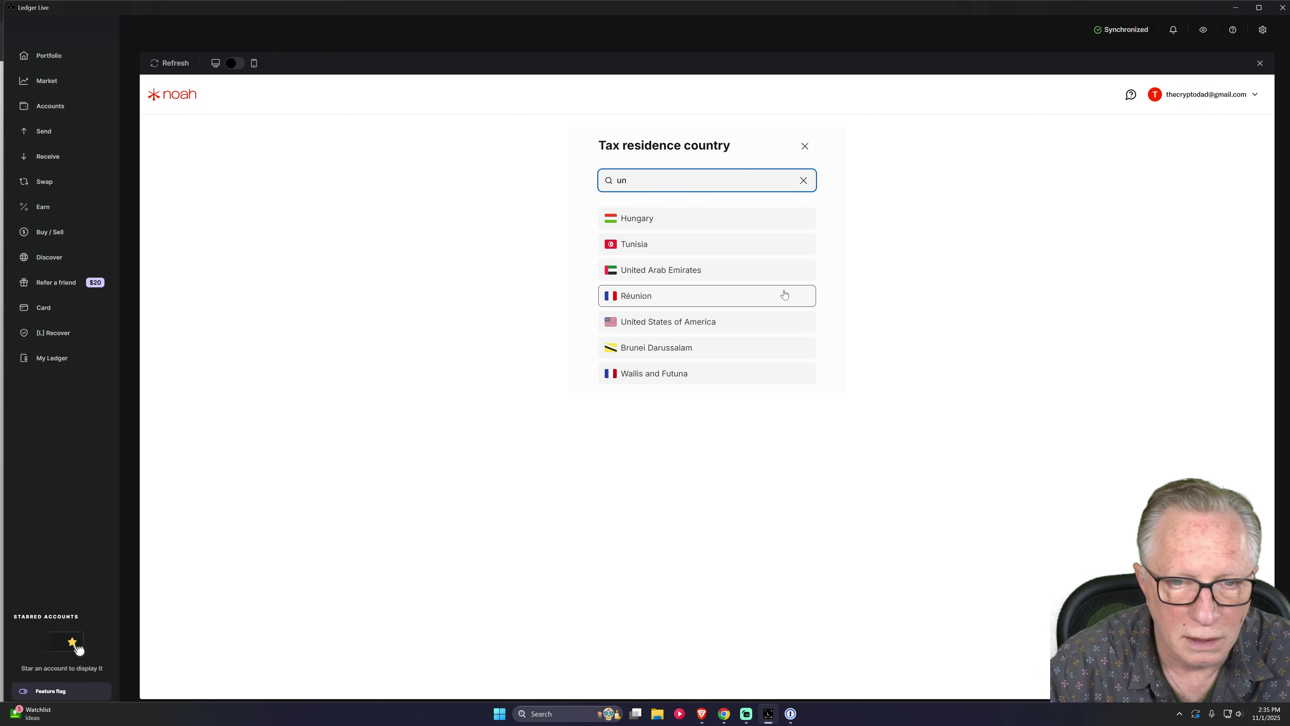
click(656, 322)
key(Tab)
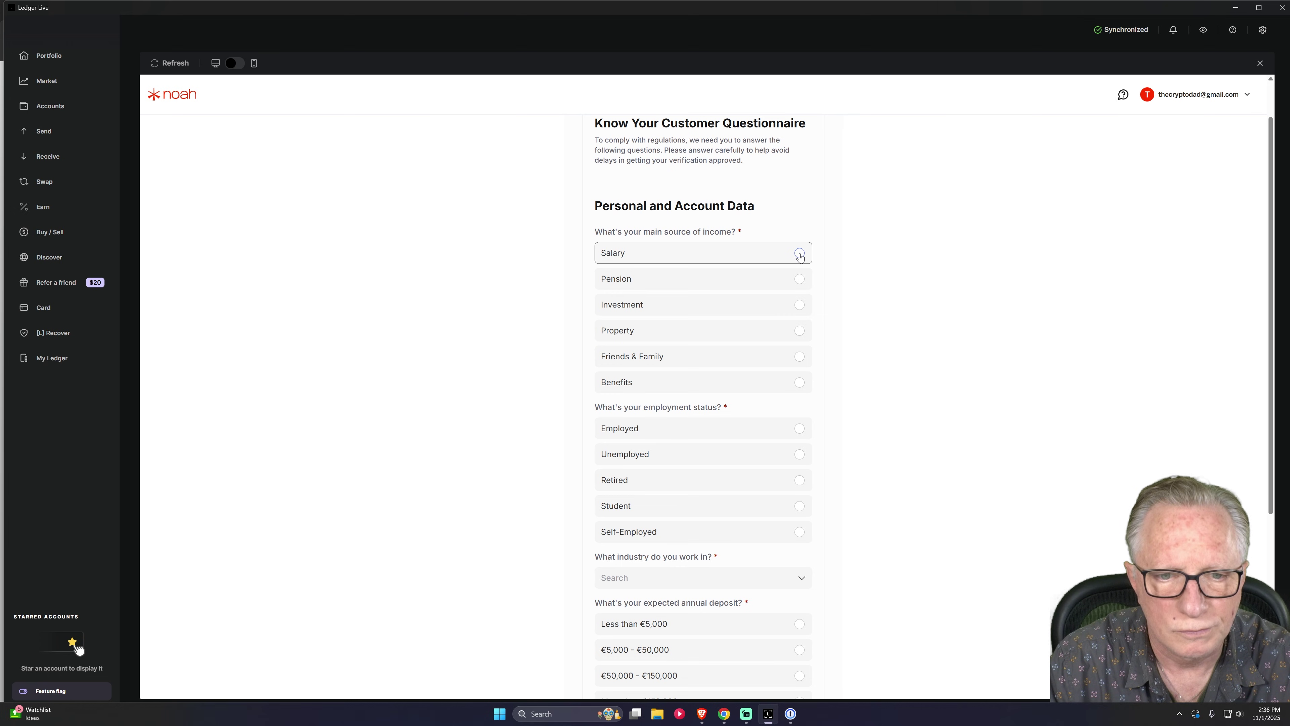
Answer the KYC questionnaire with Salary and Employed, and choose a US driving license as ID.
click(798, 253)
click(798, 429)
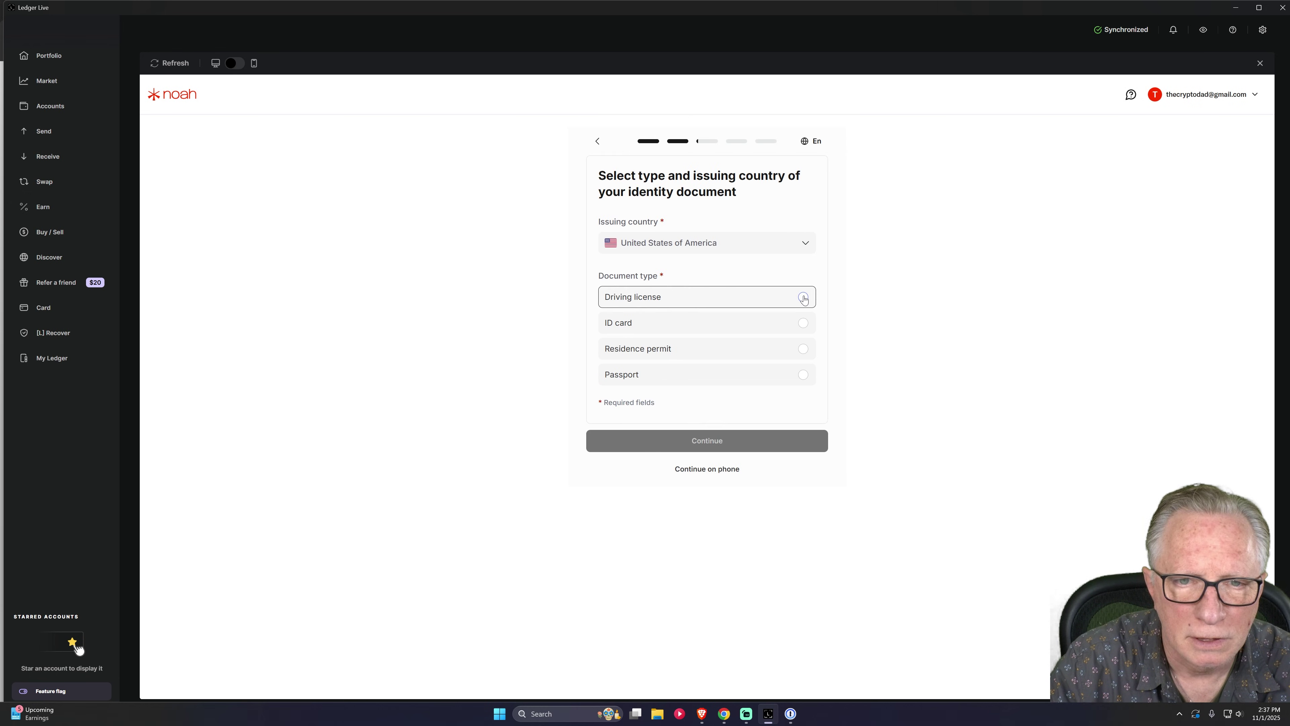
click(797, 298)
click(723, 446)
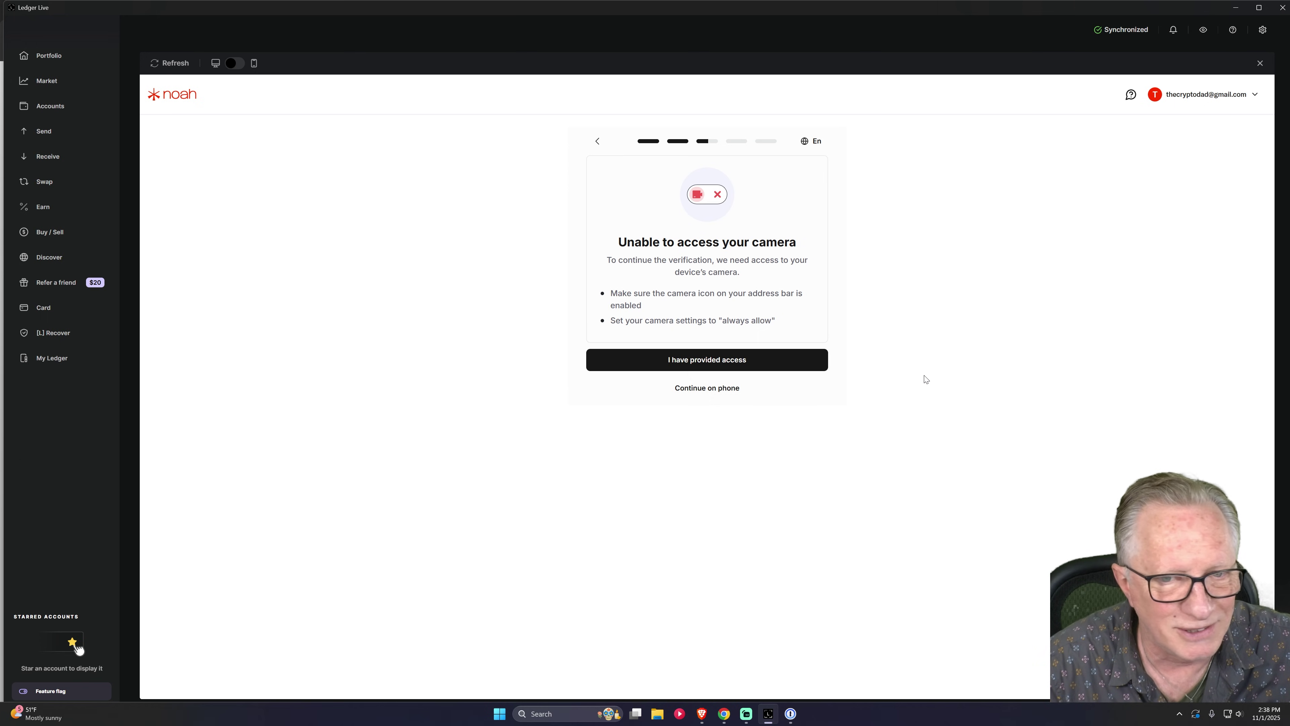
Move Noah's verification to the phone by scanning the QR code.
click(704, 389)
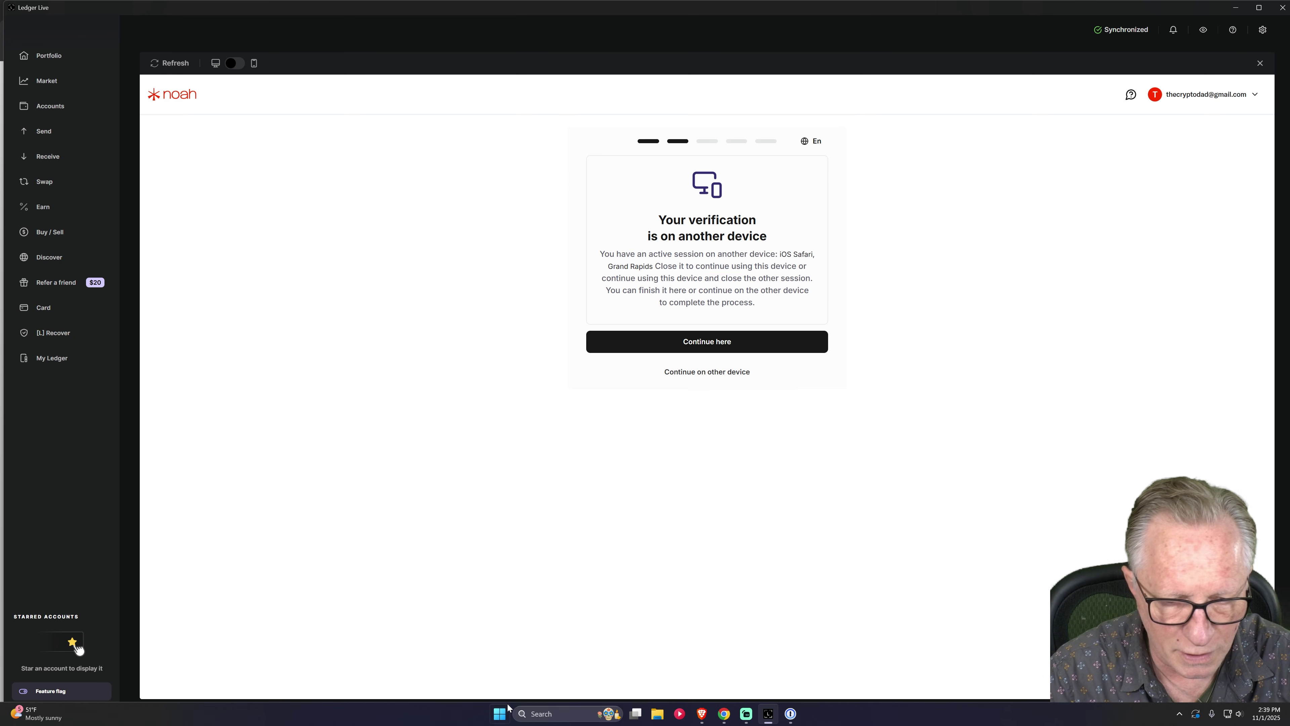
Launch the iPhone mirroring app from the Start menu.
click(499, 714)
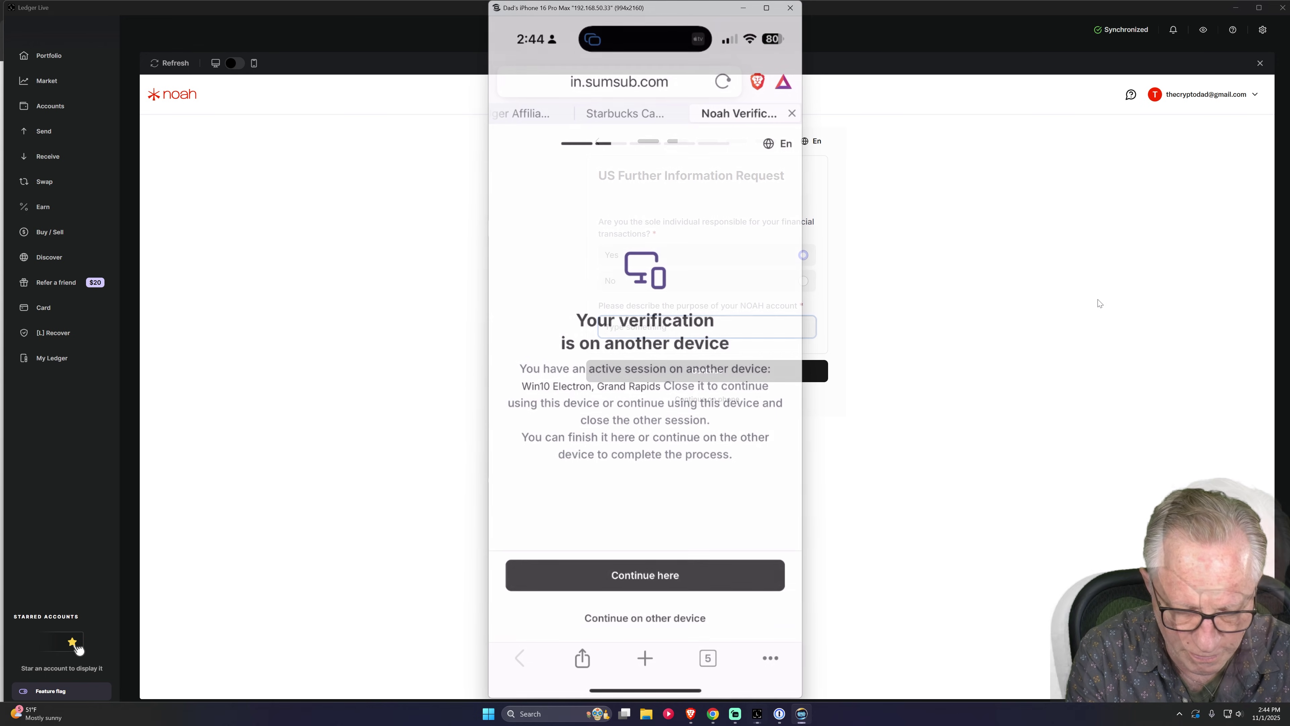
Bring up the Receive options, bank transfer or crypto address, over the Bitcoin account page.
text(o)
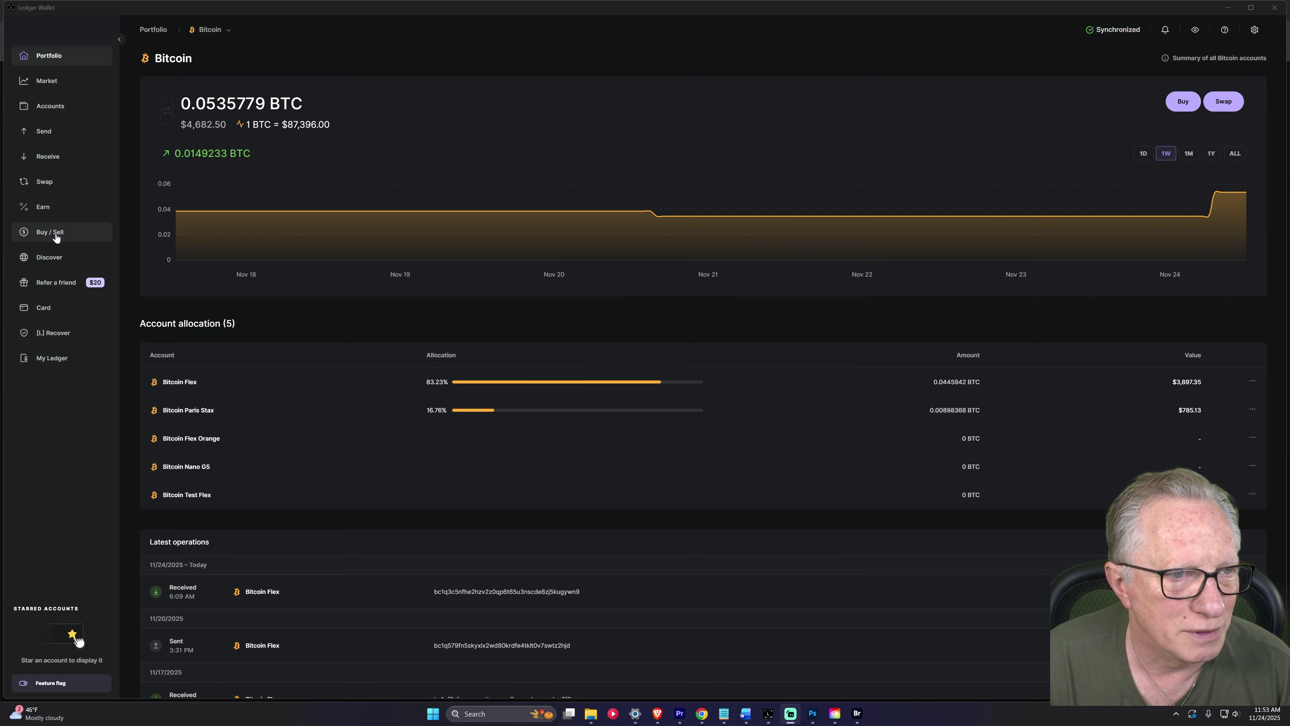
click(52, 158)
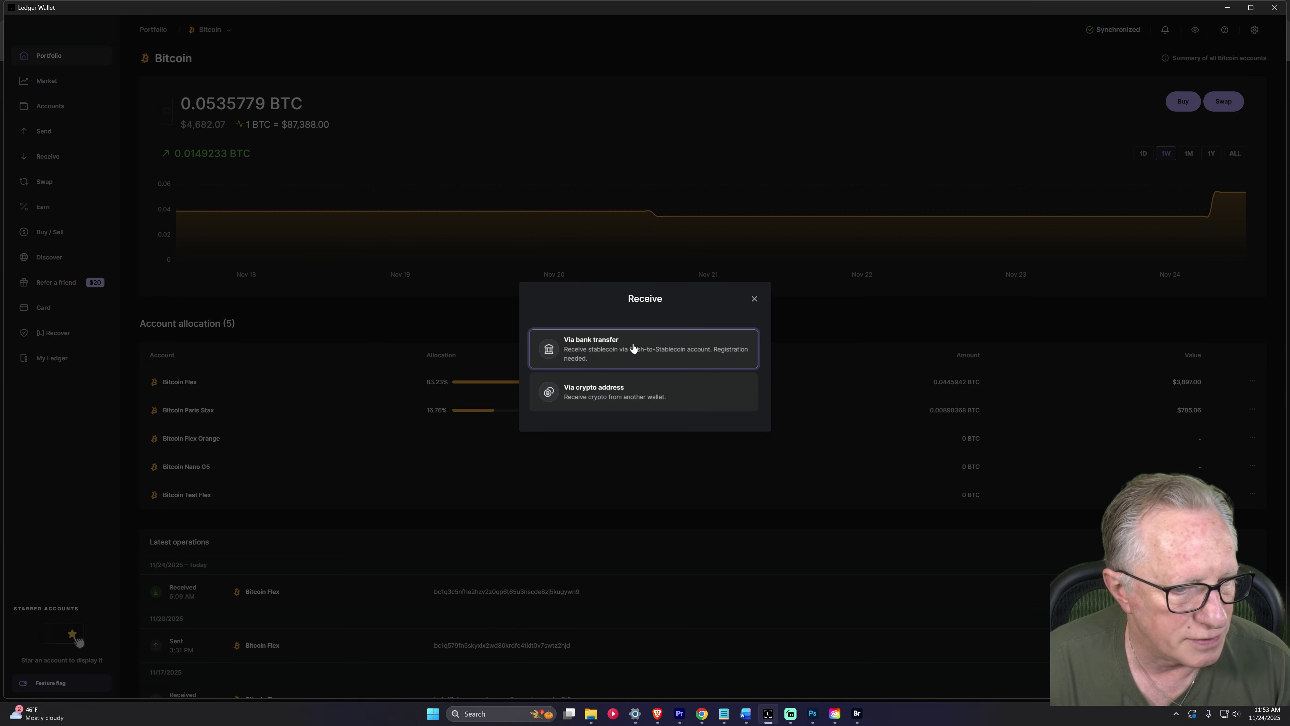
Choose Via bank transfer so Noah loads and asks for a USDC receiving account.
click(632, 348)
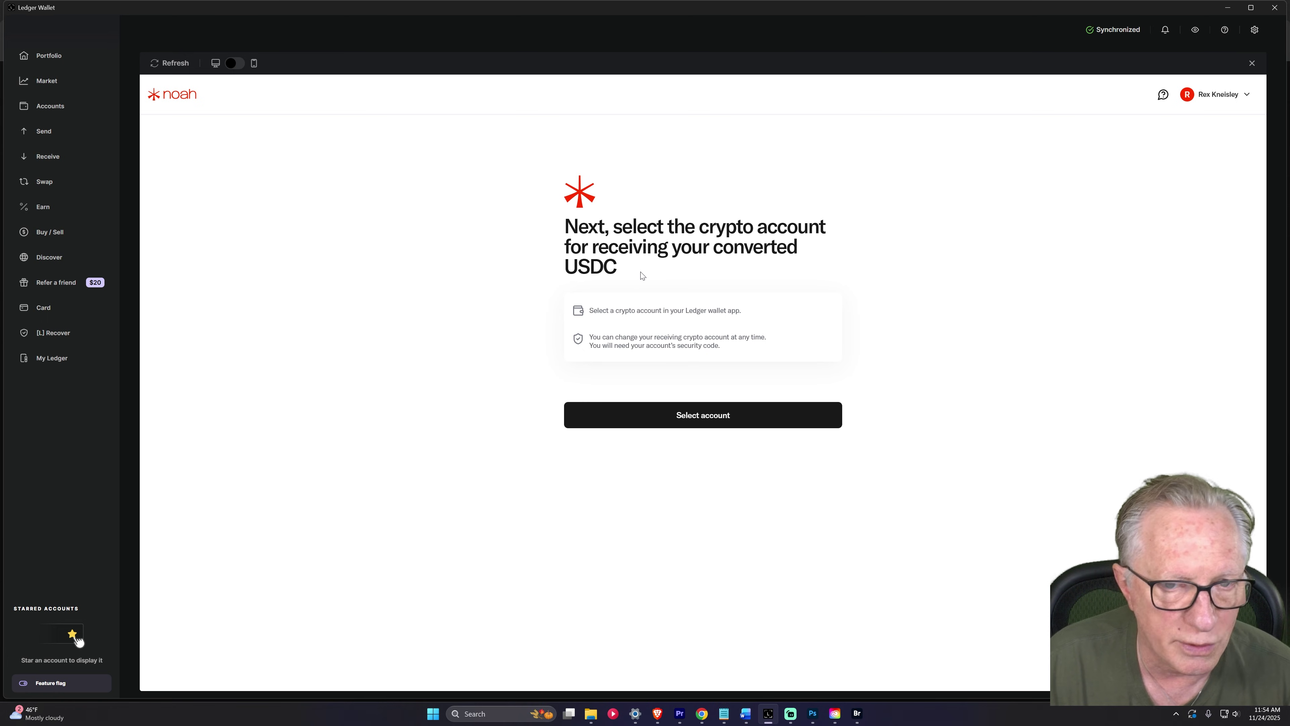
Pick Ethereum Stax from the account list as the USDC receiving account.
click(714, 418)
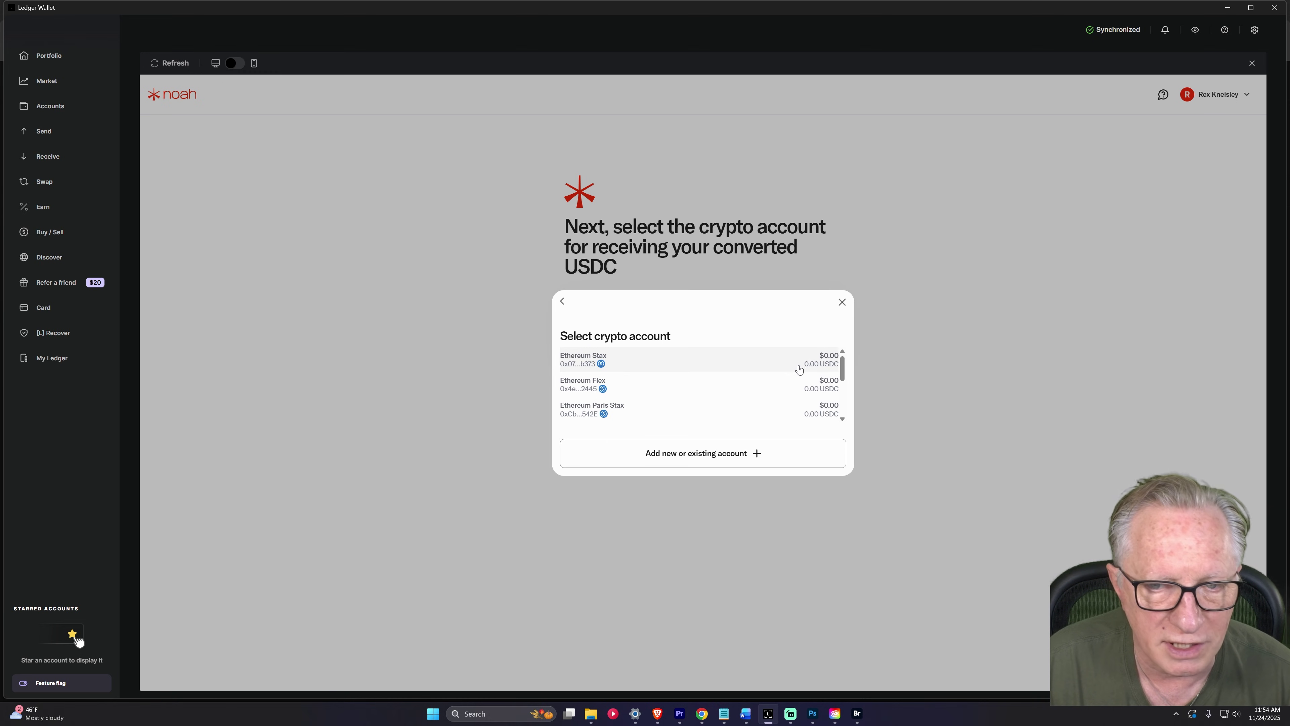
mouse_move(845, 373)
mouse_down()
mouse_move(852, 411)
mouse_move(844, 366)
mouse_up()
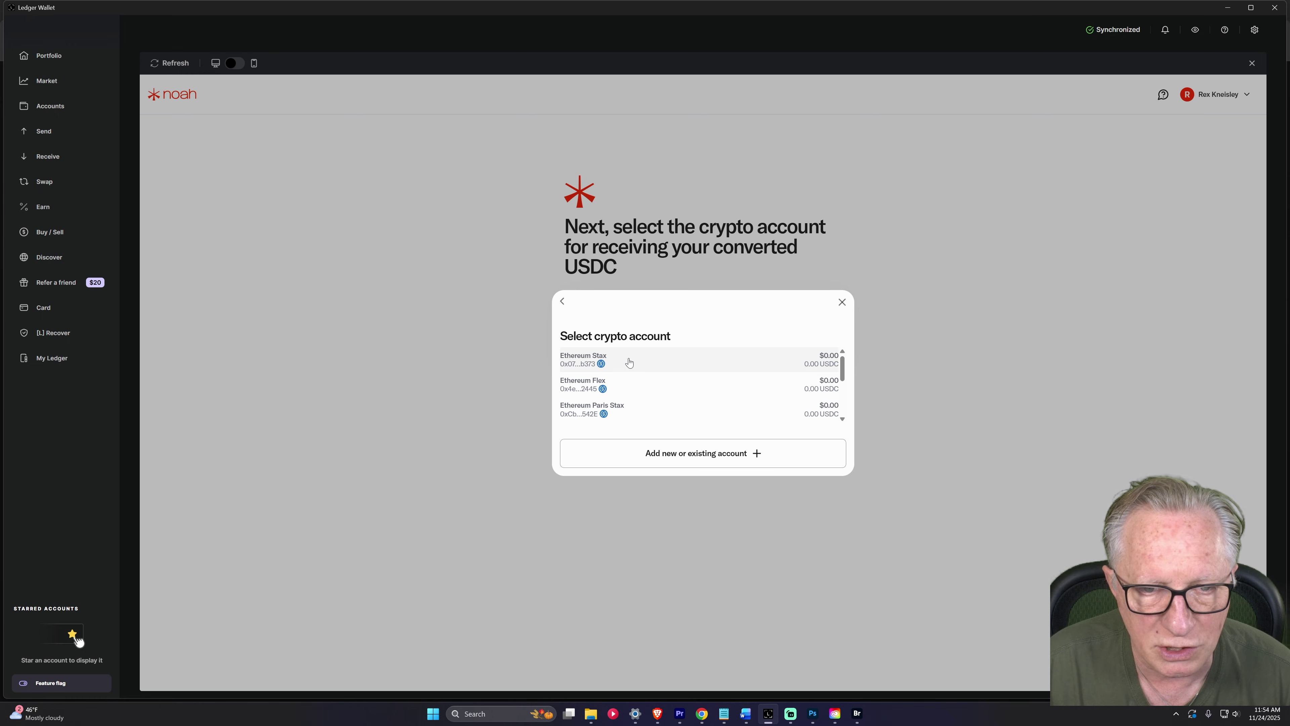
click(694, 360)
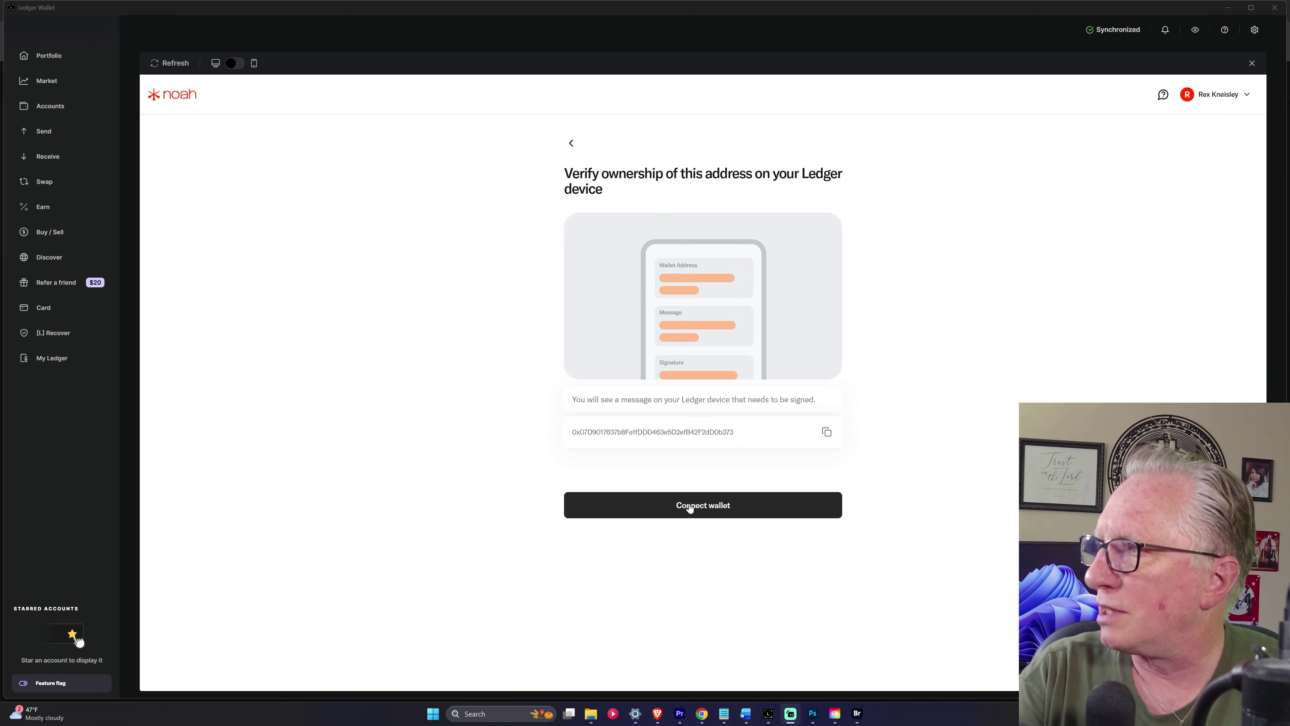
Connect the Ledger wallet to sign the Ethereum Stax address ownership message.
click(690, 506)
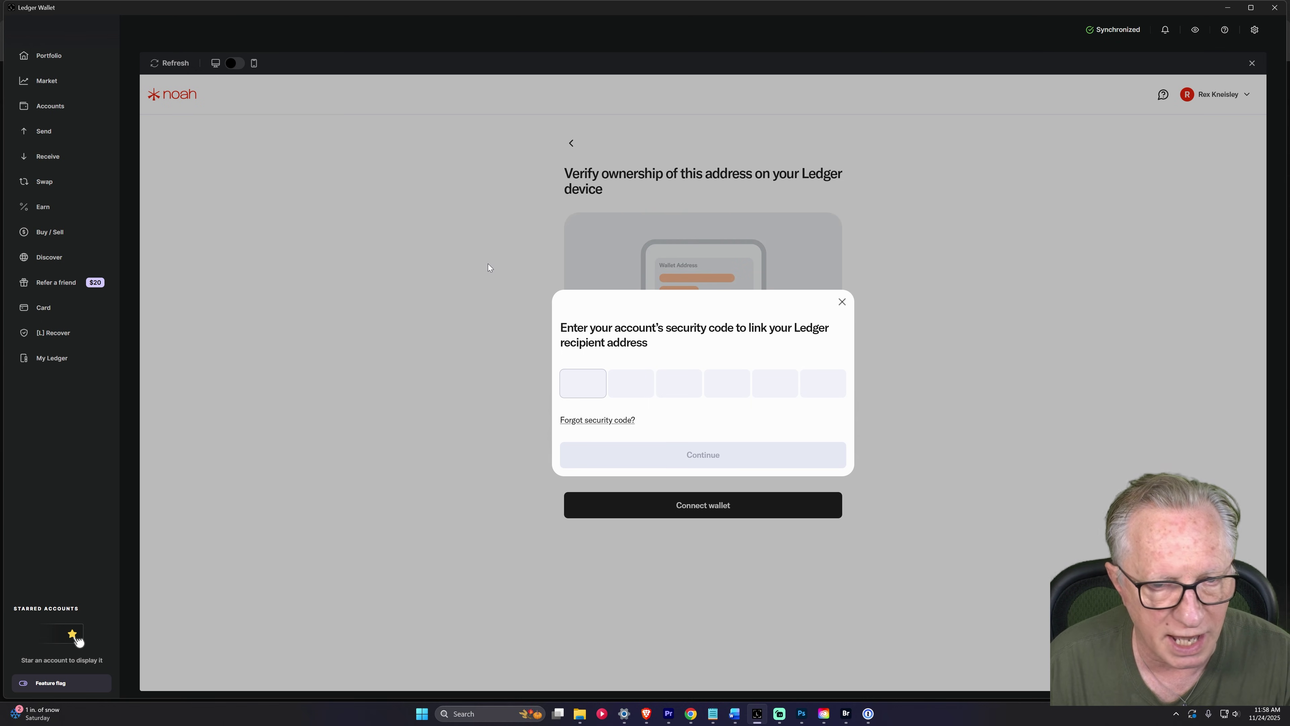
Paste the six-digit security code and submit it to activate the Cash-to-Stablecoin account.
key(ctrl+v)
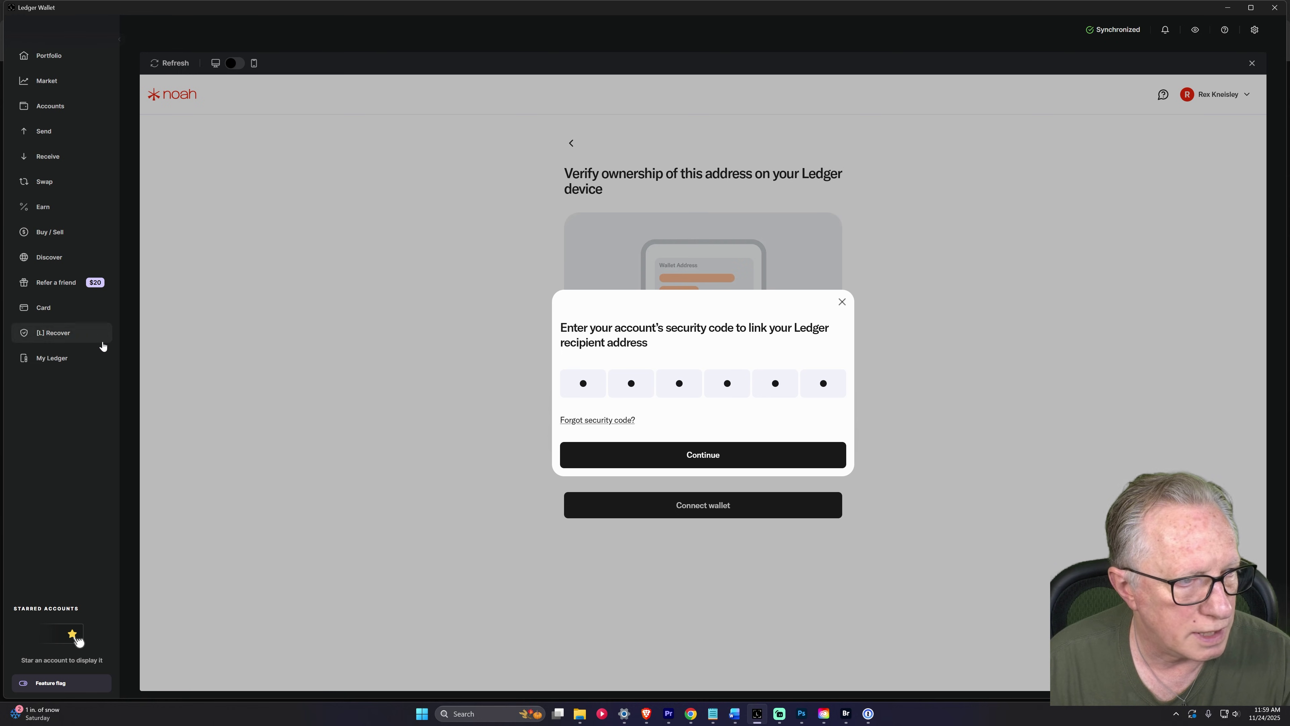
click(710, 454)
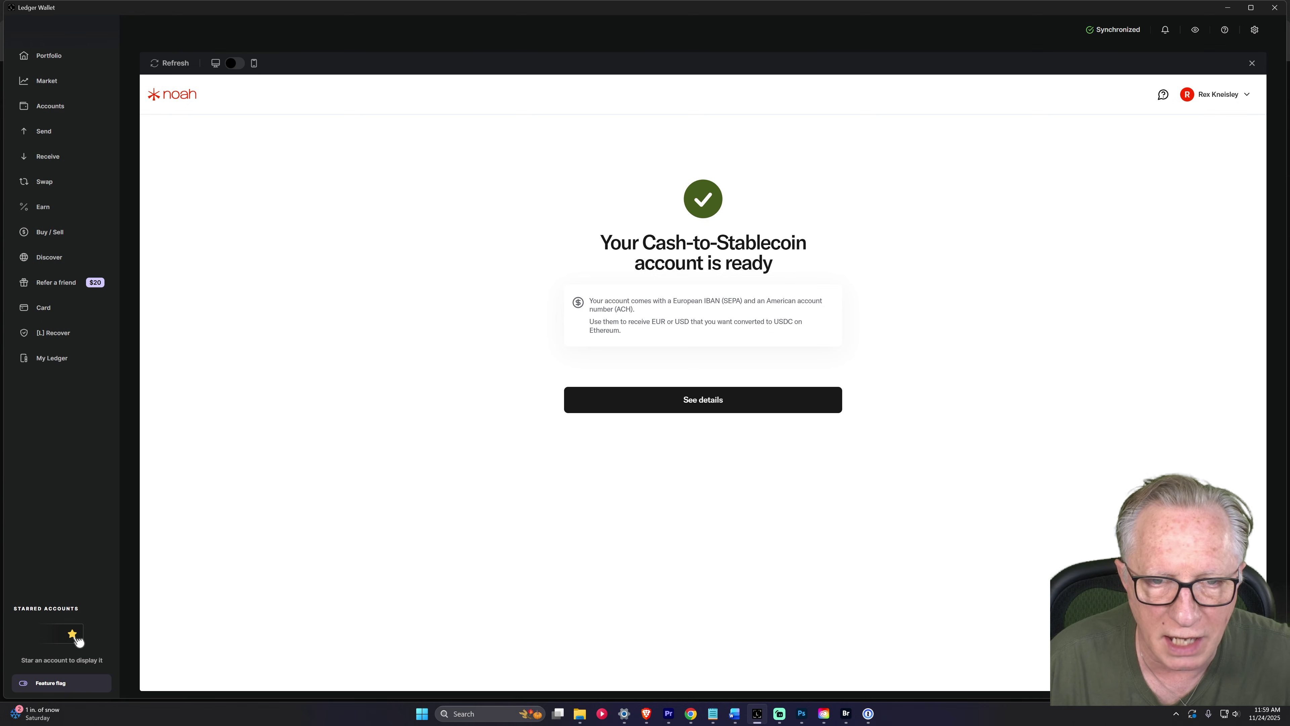
View Noah's USD deposit details, then bring the browser with Chase's accounts overview forward.
click(709, 405)
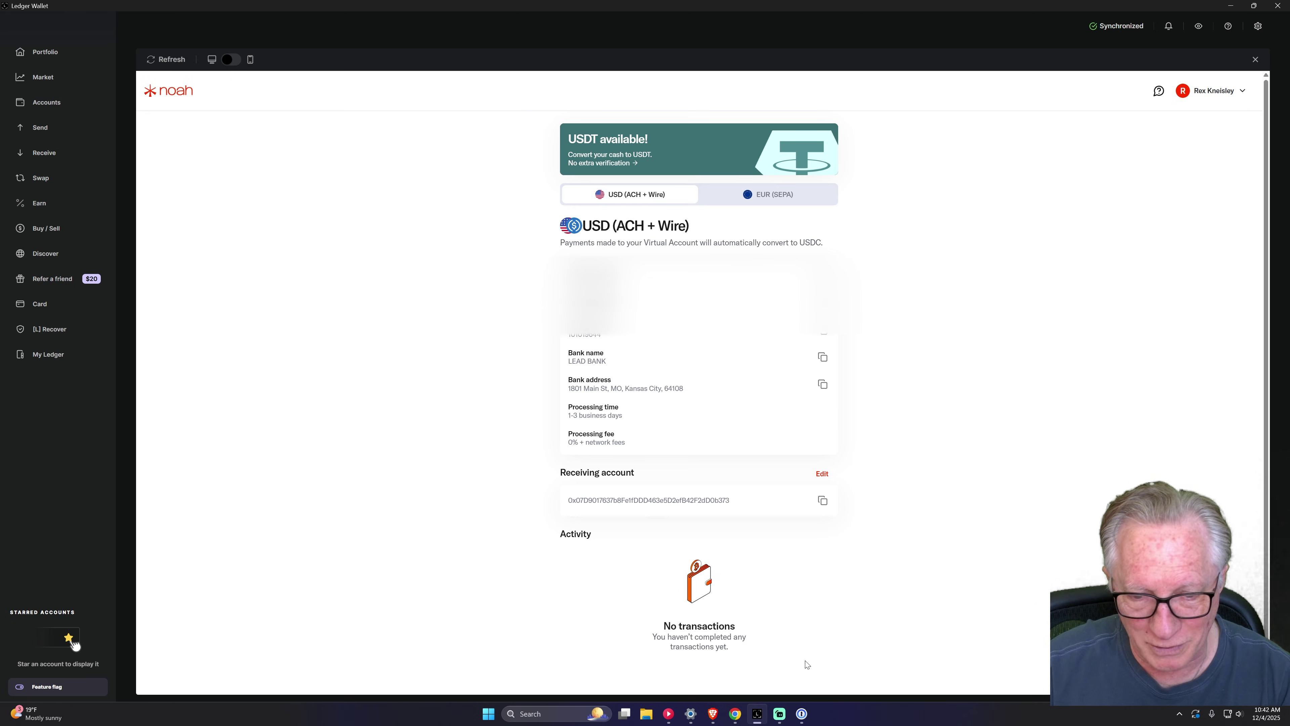
click(712, 713)
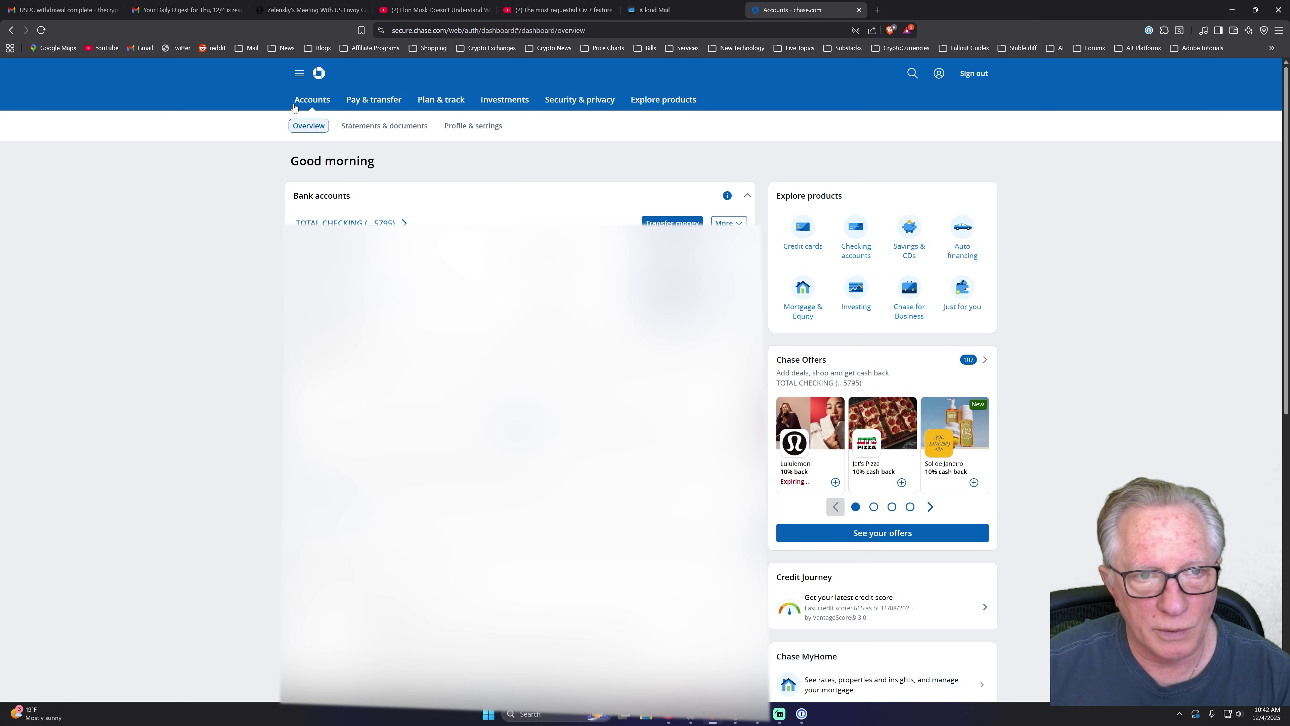
In Chase, go to Pay & transfer > Transfer money and start linking an external account.
click(383, 101)
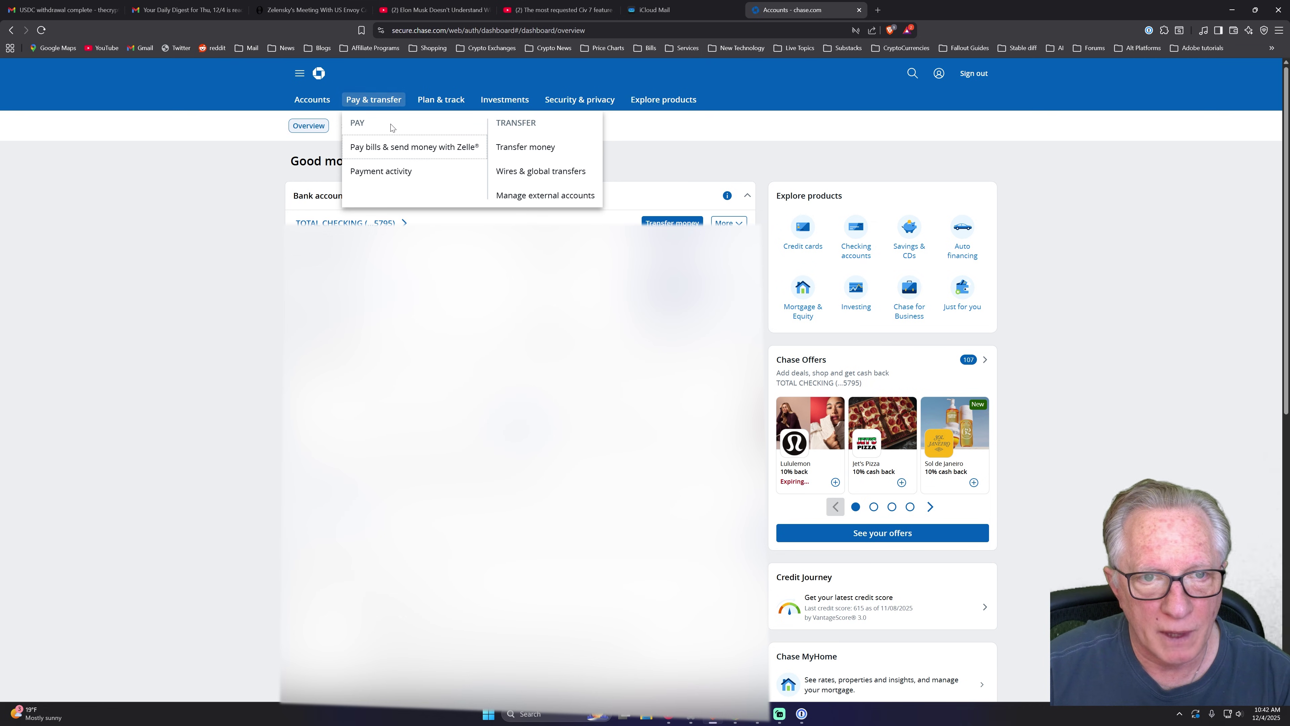
click(537, 152)
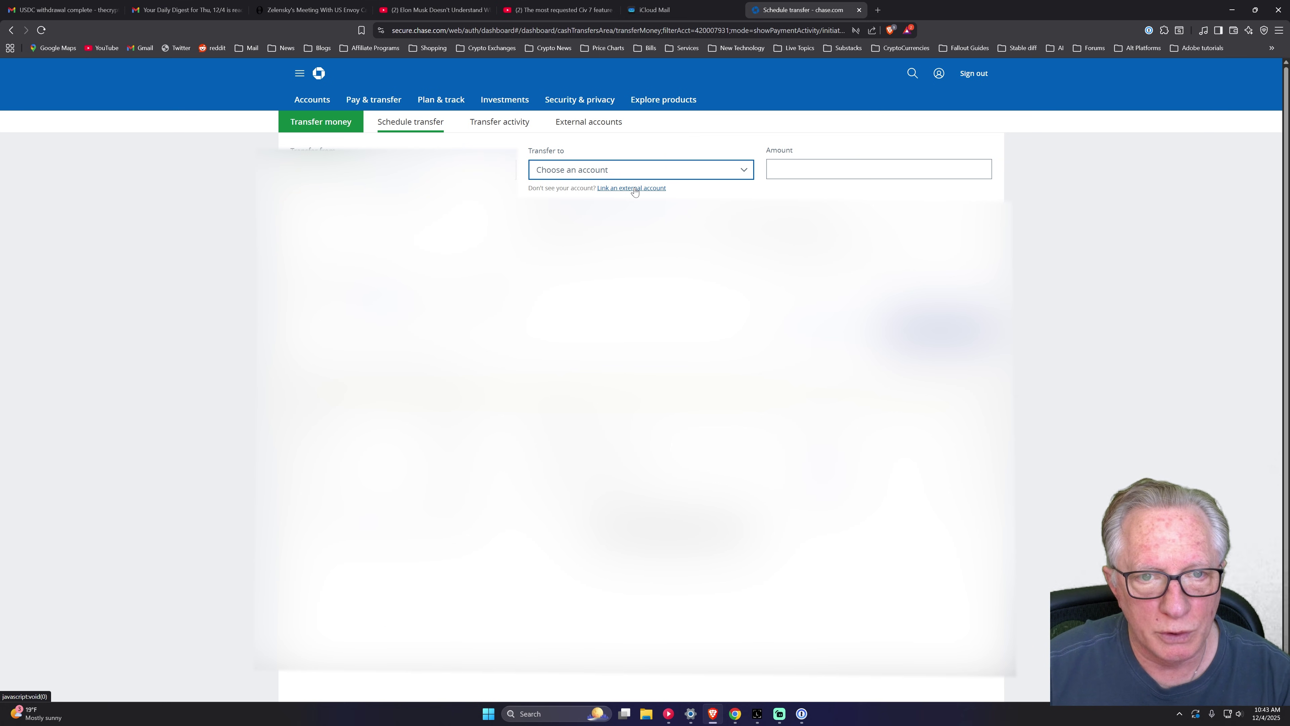
click(634, 188)
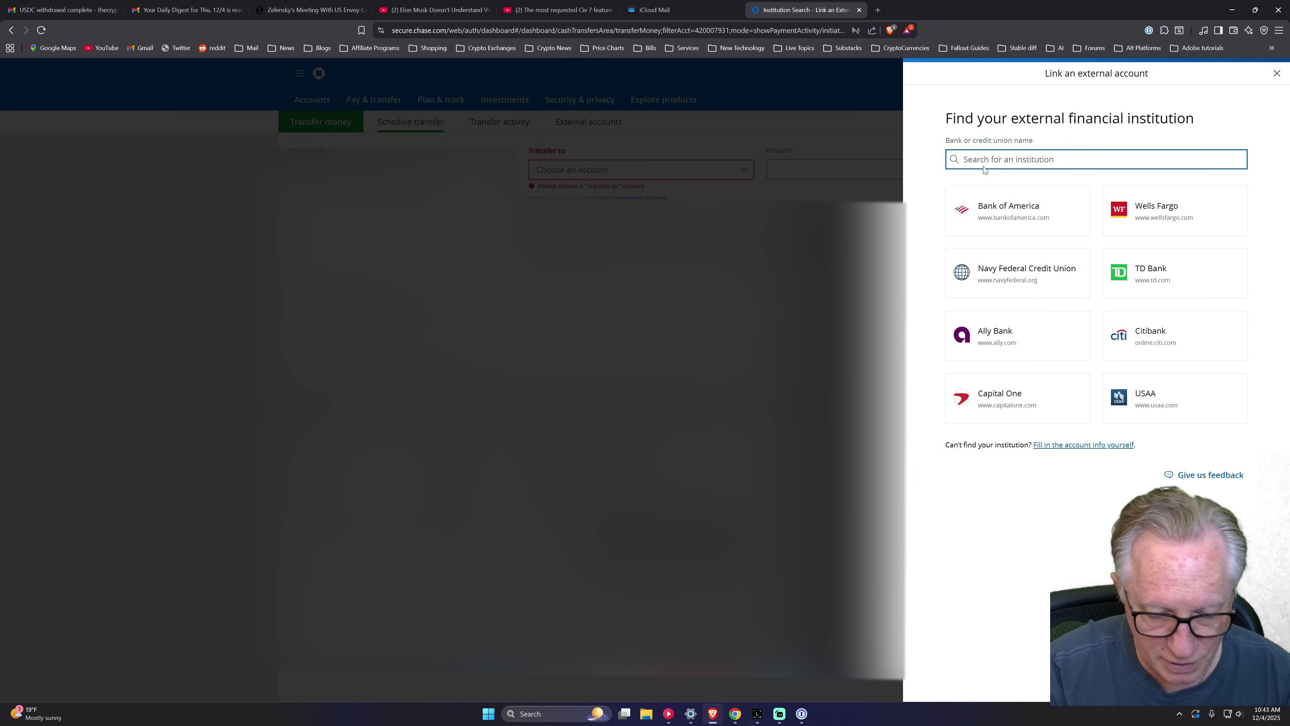
Search 'lead', pick Lead Bank, and choose to fill in account info manually.
text(TC)
key(BackSpace)
key(BackSpace)
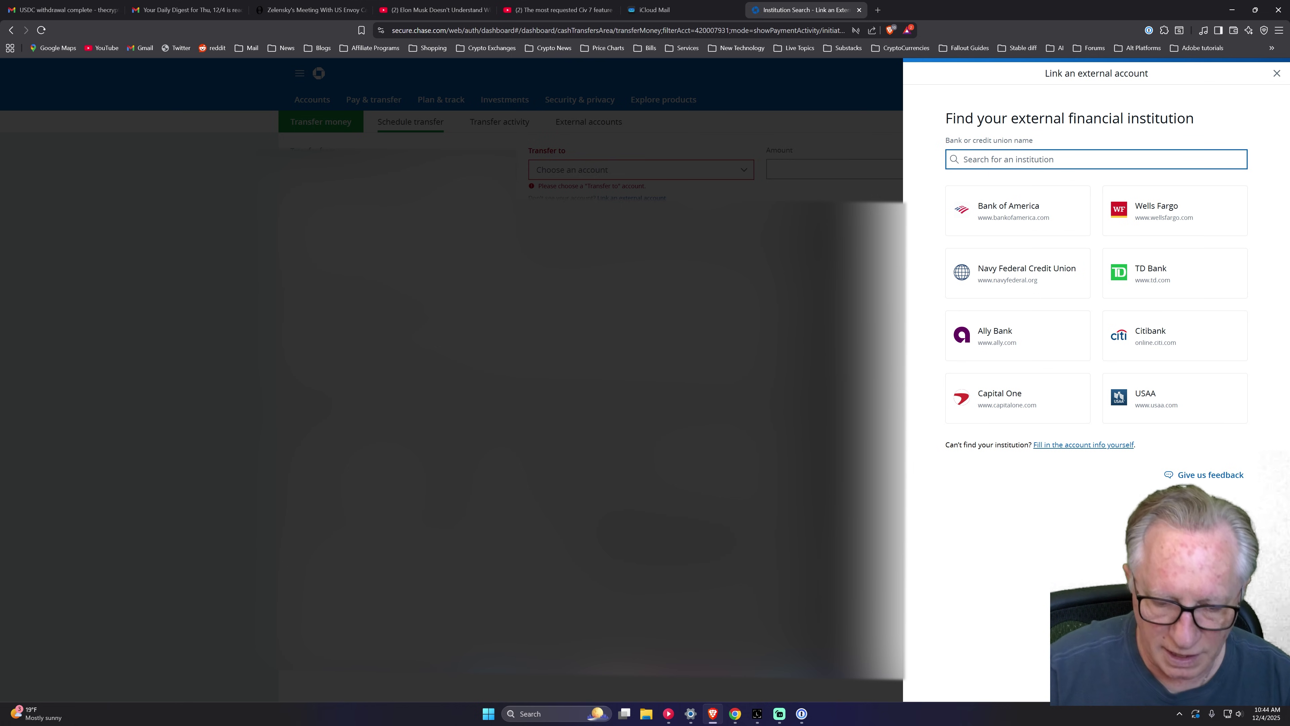
text(lead)
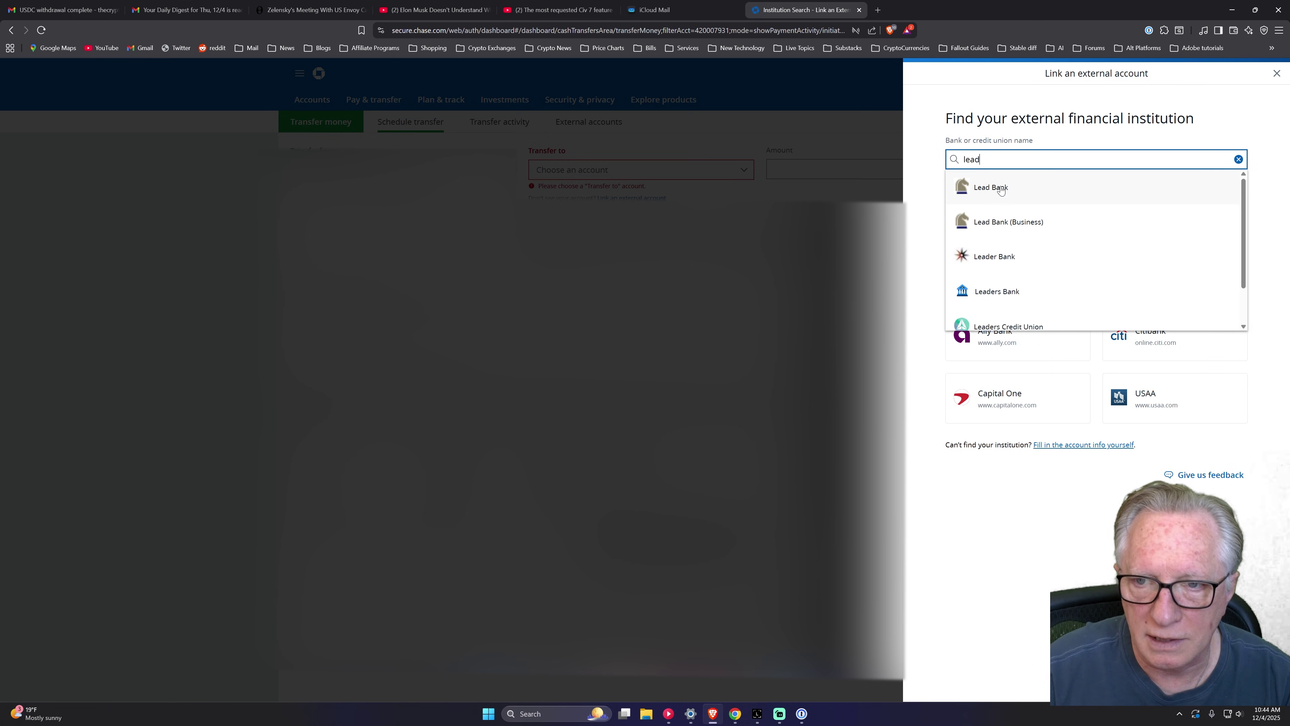
click(1018, 188)
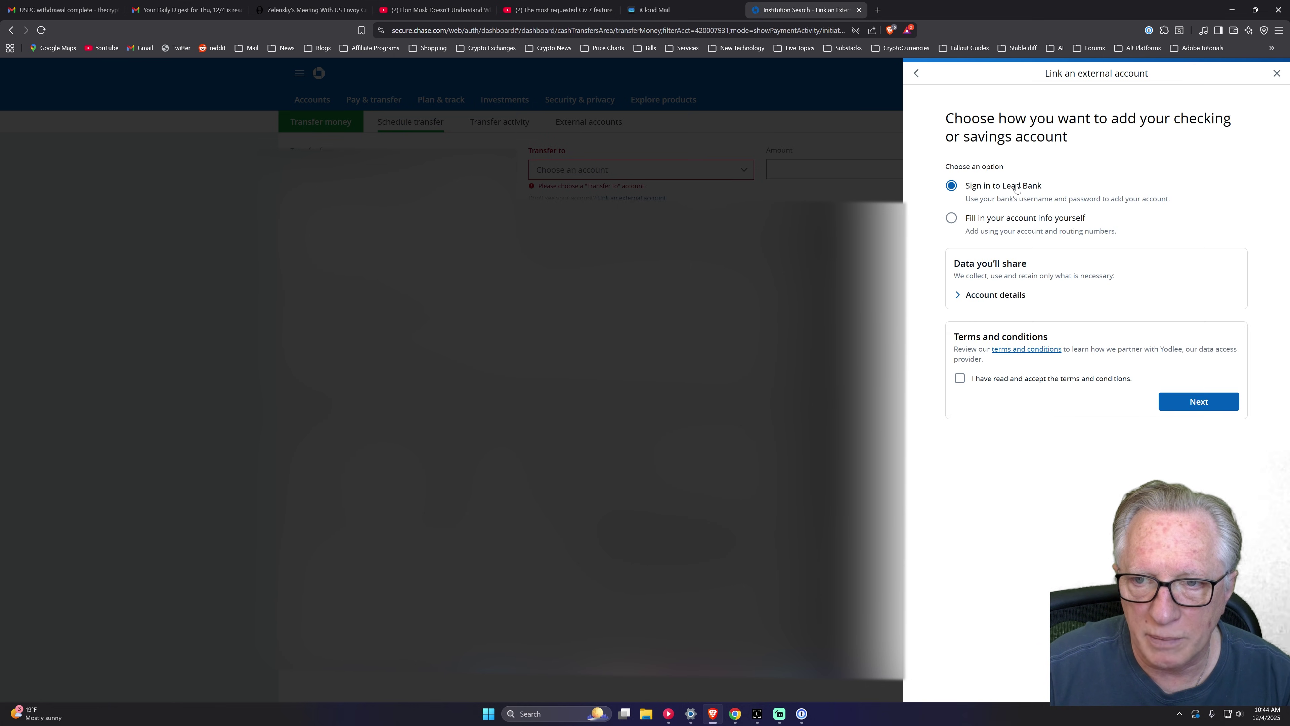
click(951, 218)
click(1208, 262)
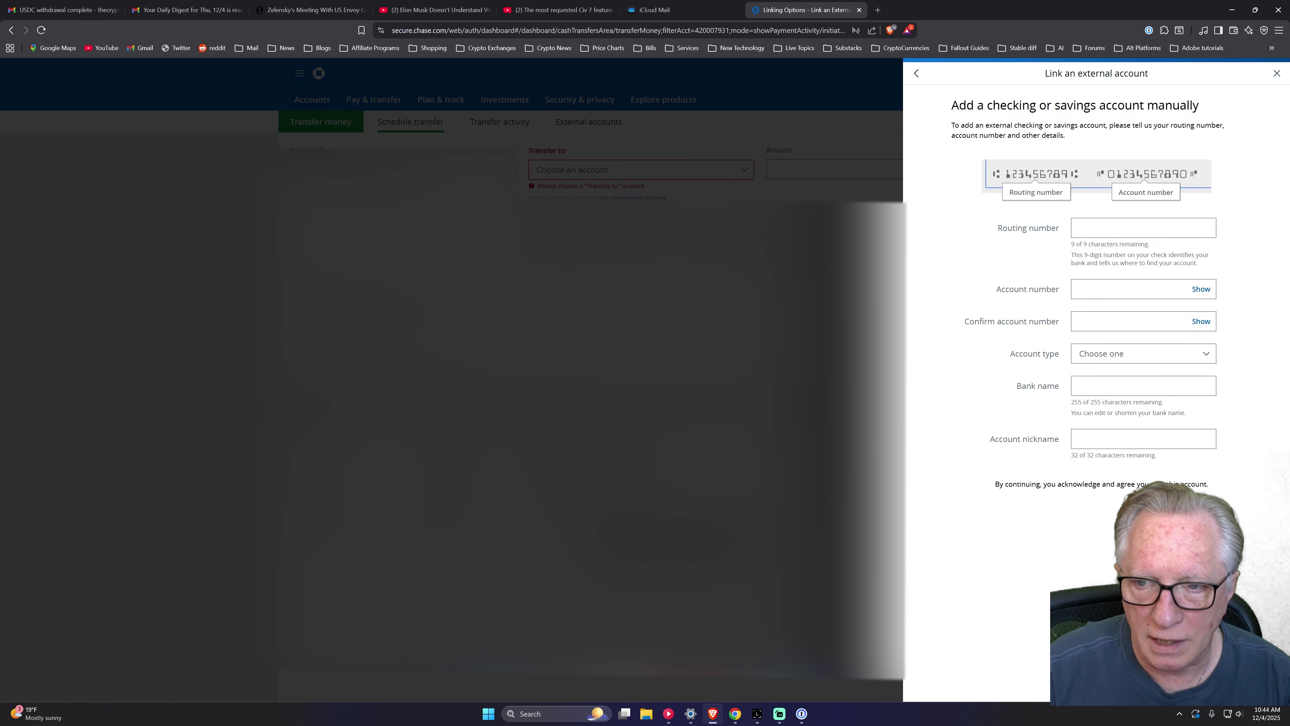
Paste the Lead Bank account number, set type Checking, nickname 'Noah (Lead Bank)', and submit.
click(1086, 289)
right_click(1085, 291)
click(1114, 412)
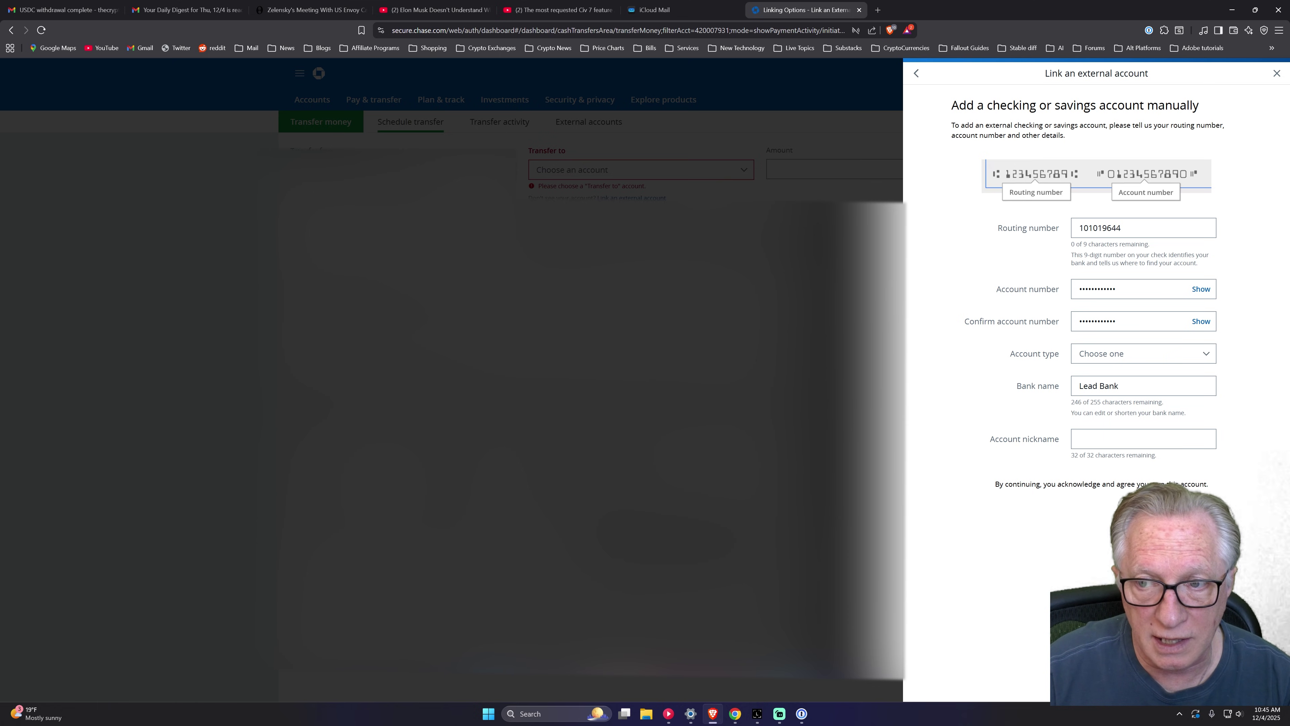
click(1204, 359)
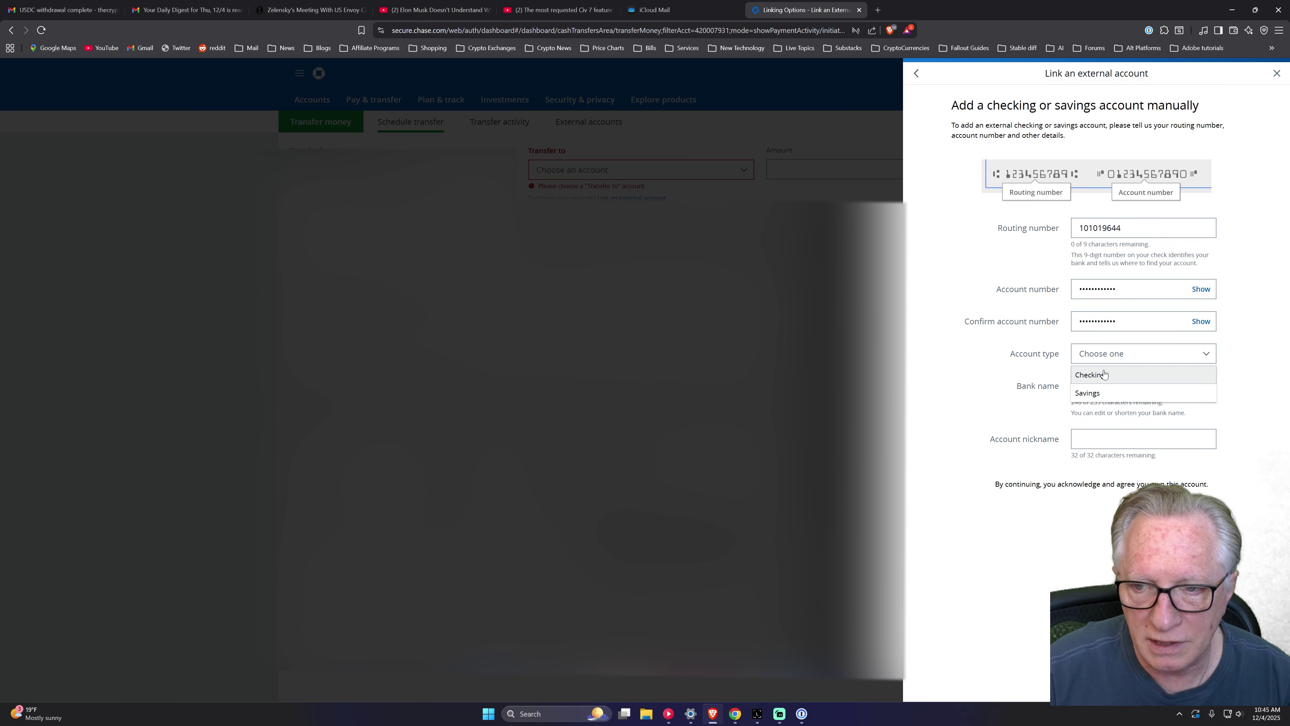
click(1088, 379)
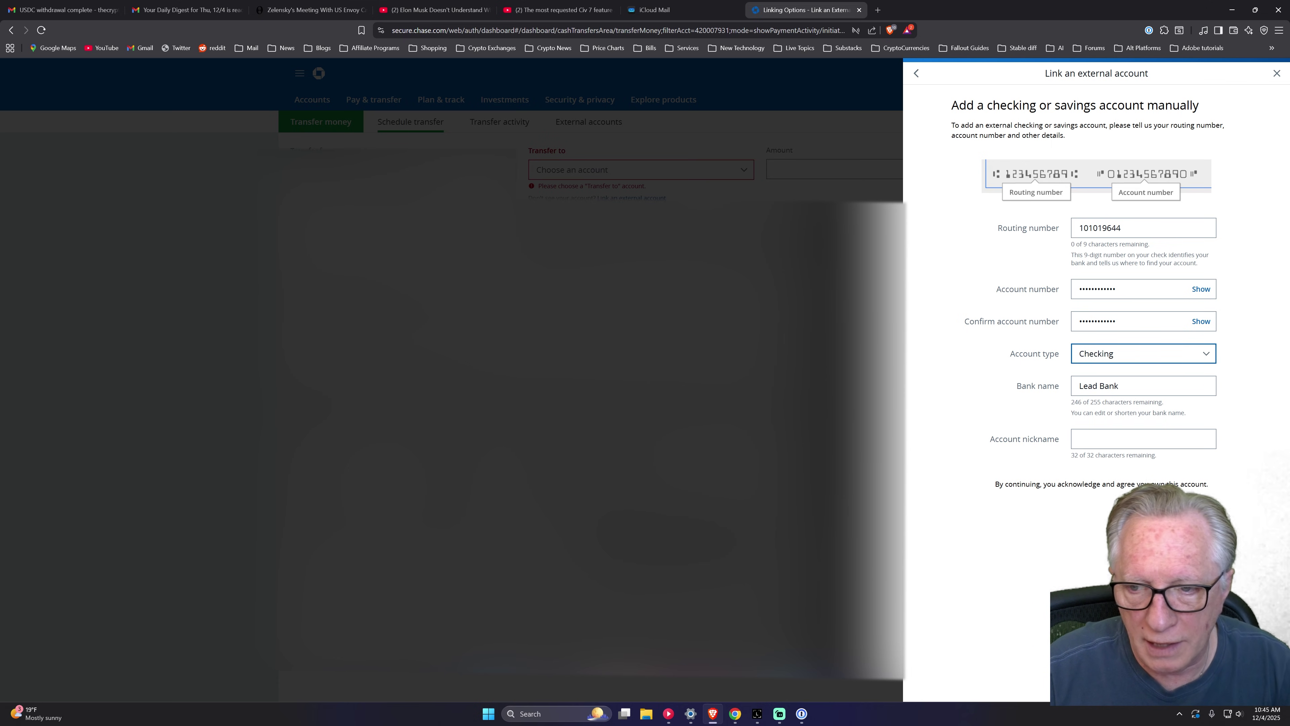
click(1087, 438)
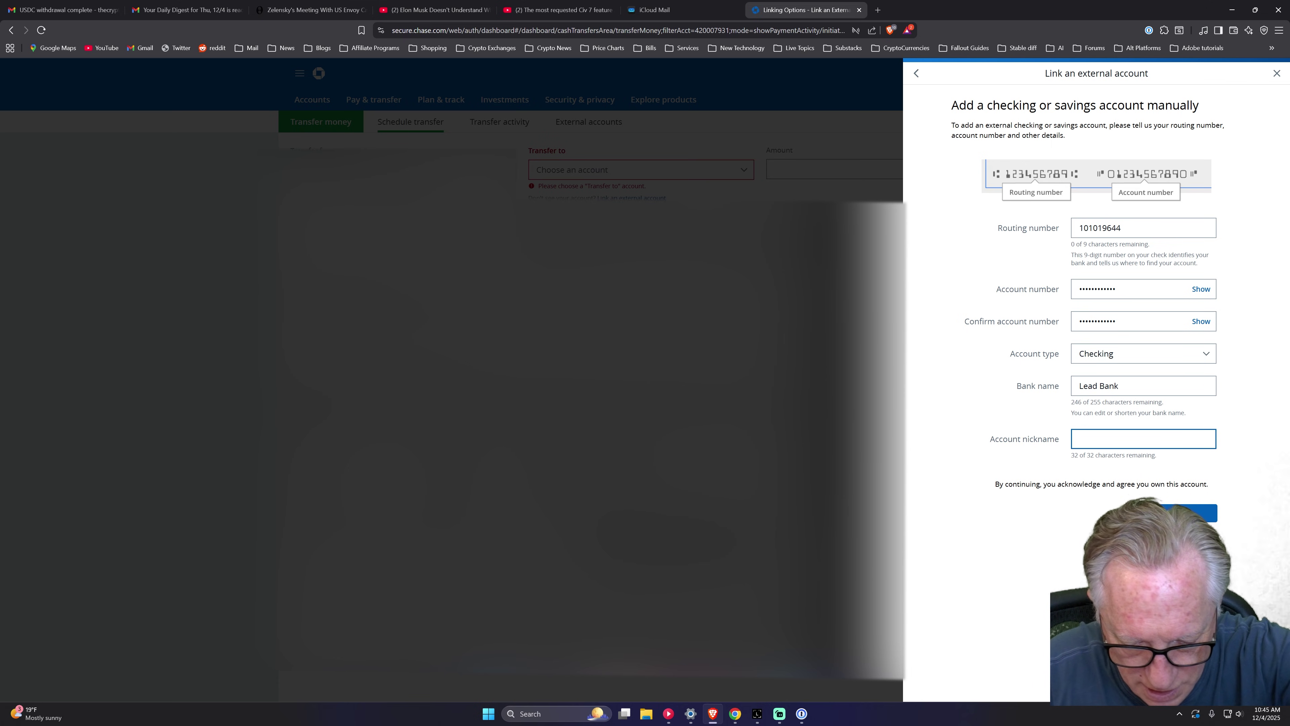
text(Noah (Lead Bank))
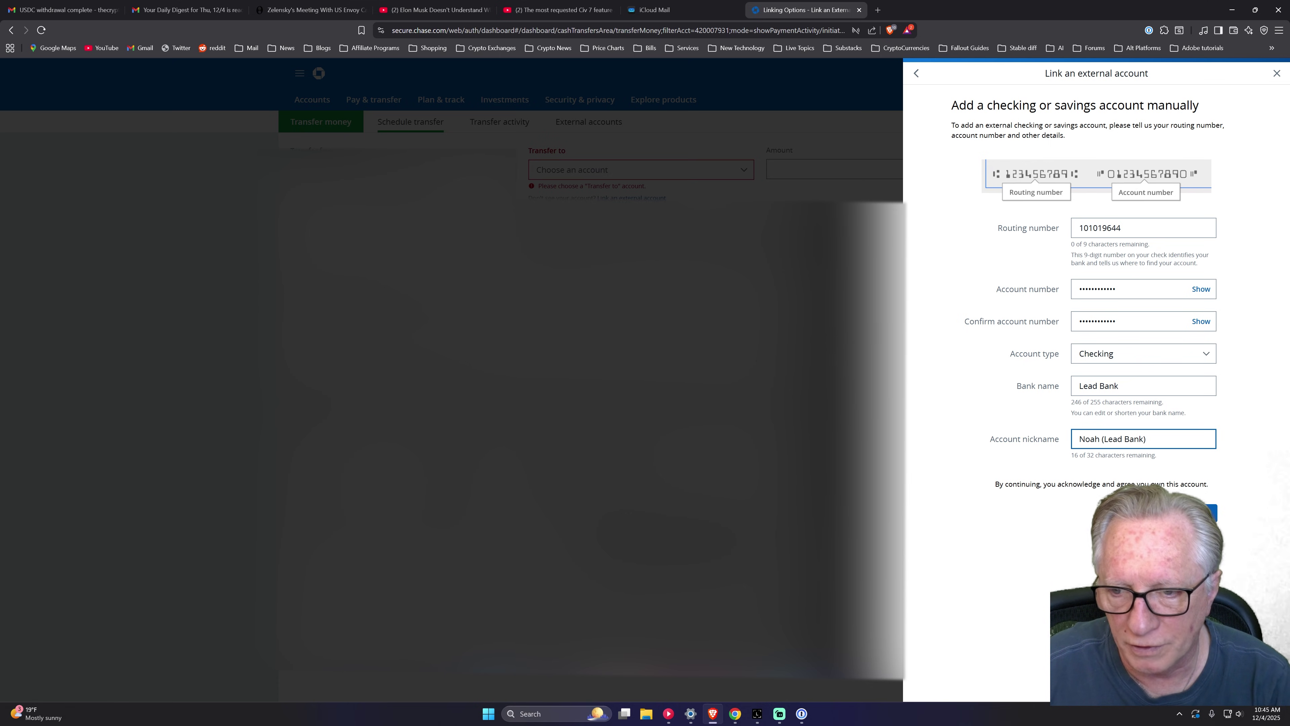
click(1173, 516)
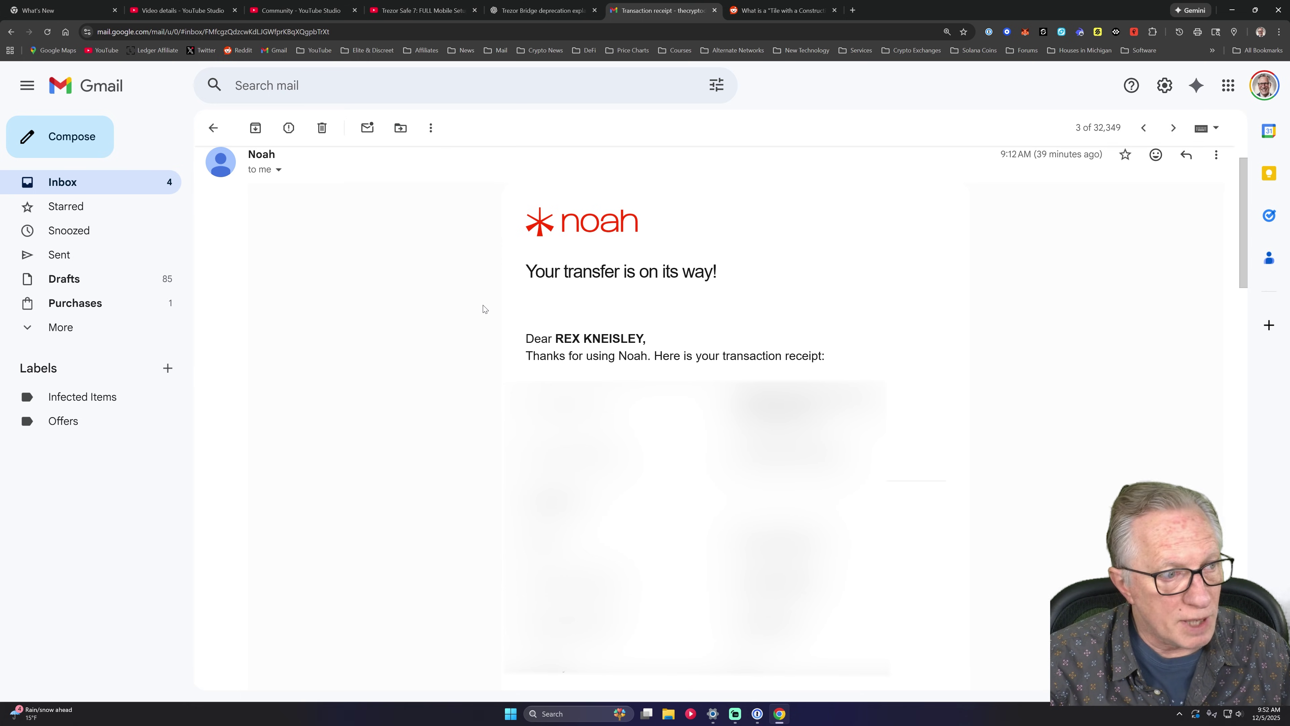
Scroll through the Noah receipt email to review the $0.18 and $0.01 totals.
scroll(483, 309, down, 5)
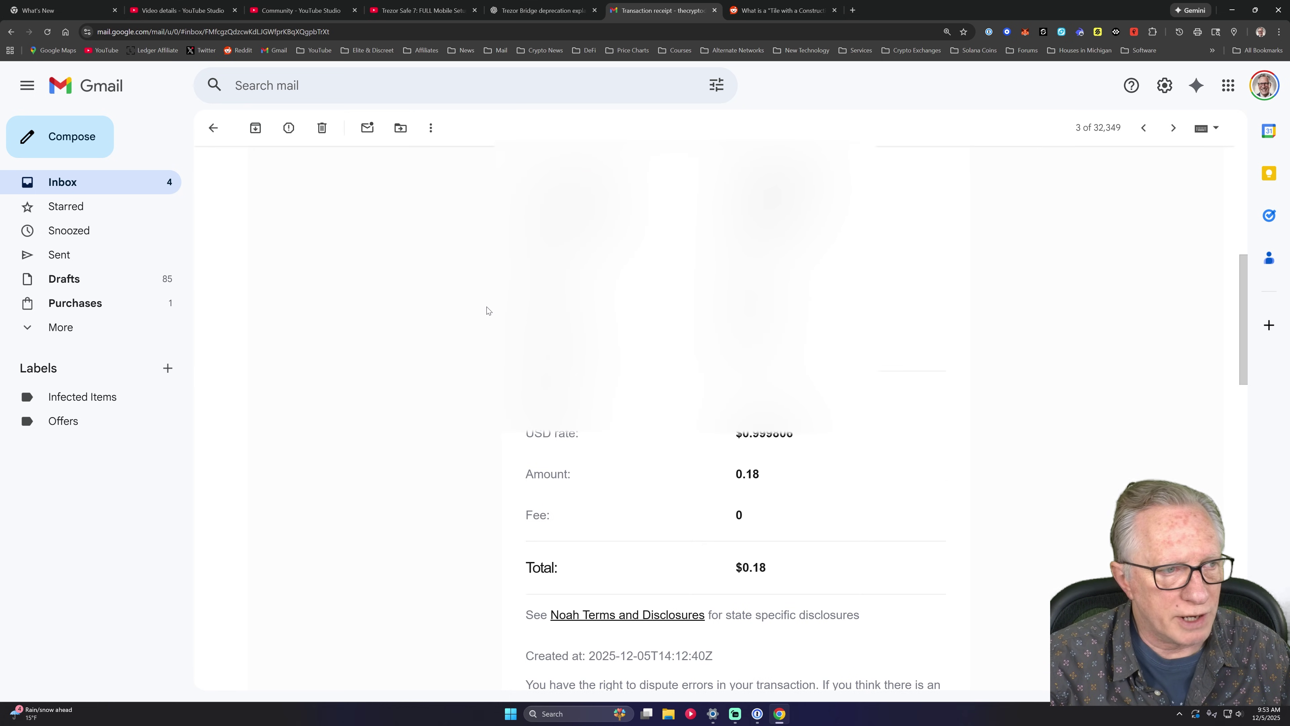
scroll(432, 341, down, 5)
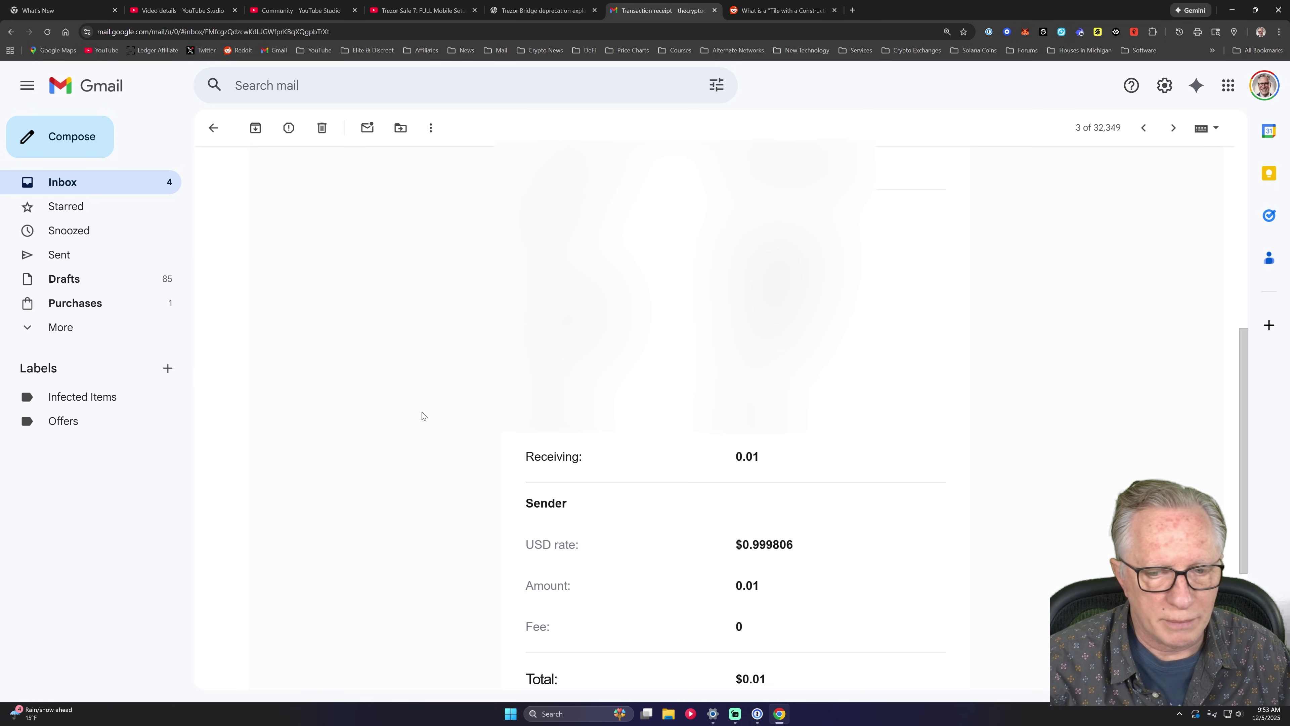
Relaunch Ledger Wallet and open Receive via bank transfer to check Noah's USDC deposits.
click(509, 720)
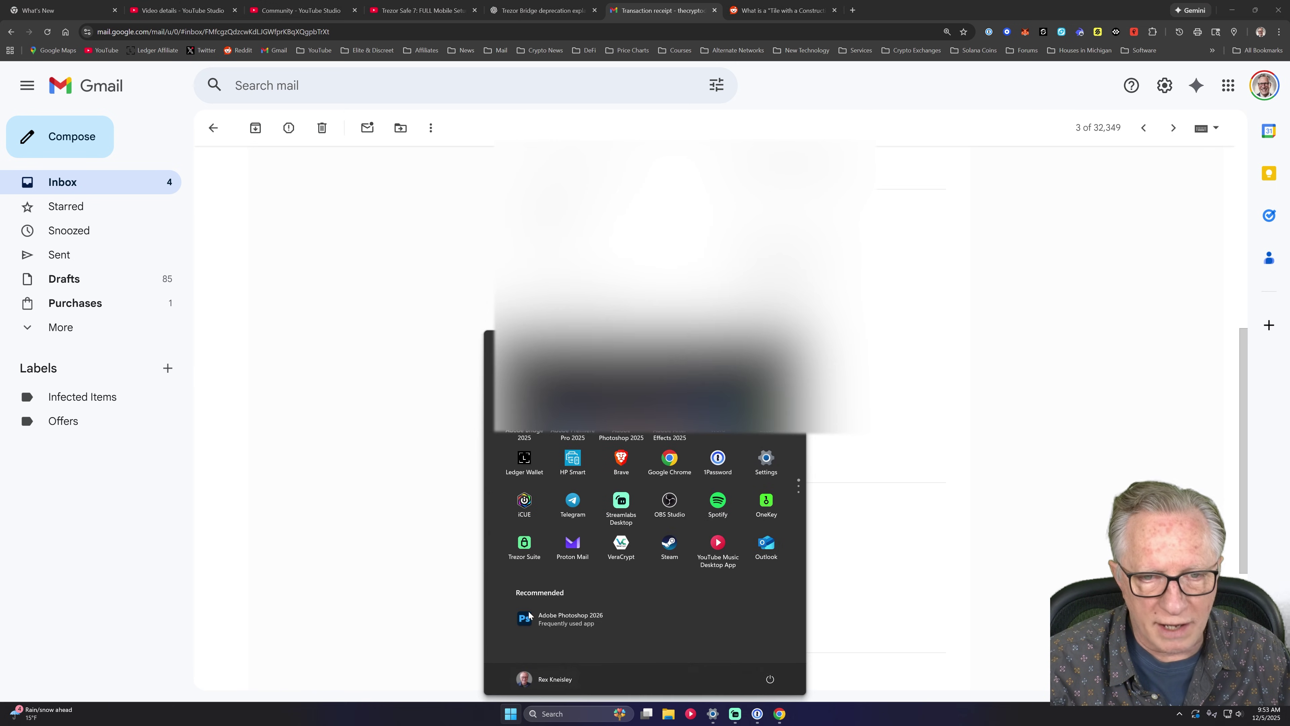
click(620, 506)
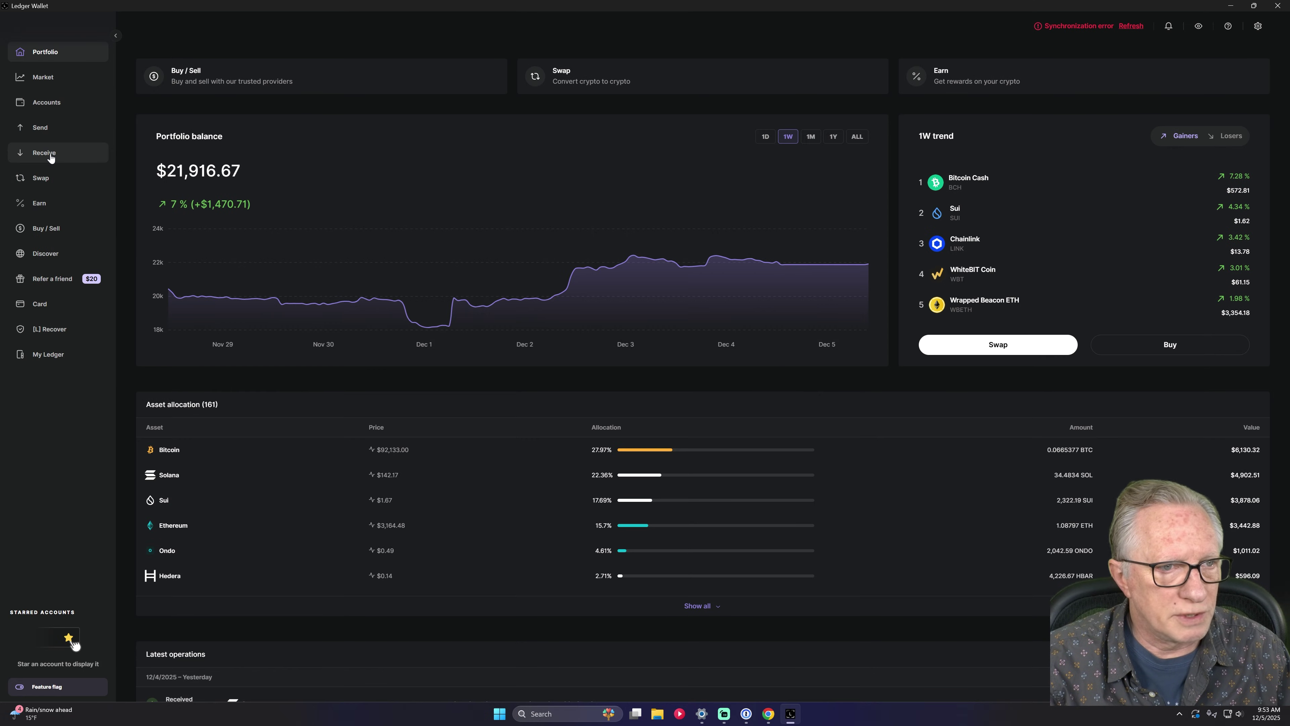
click(51, 158)
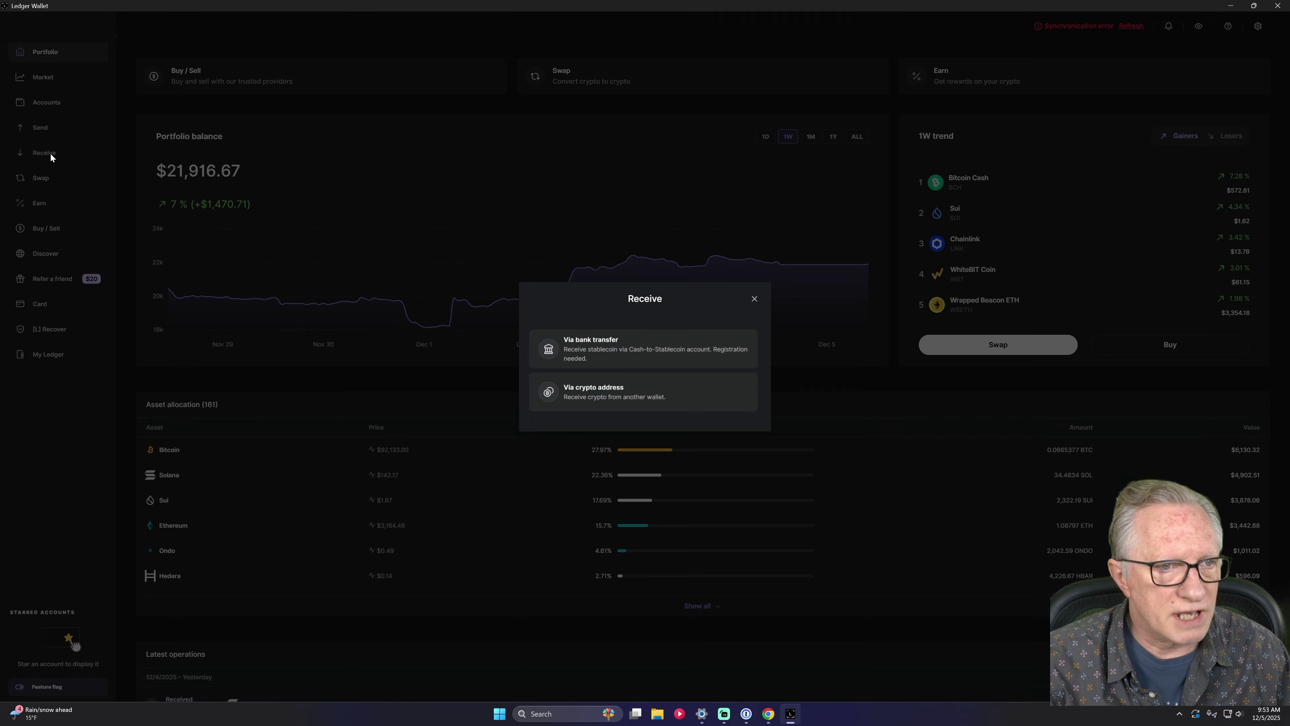
click(634, 348)
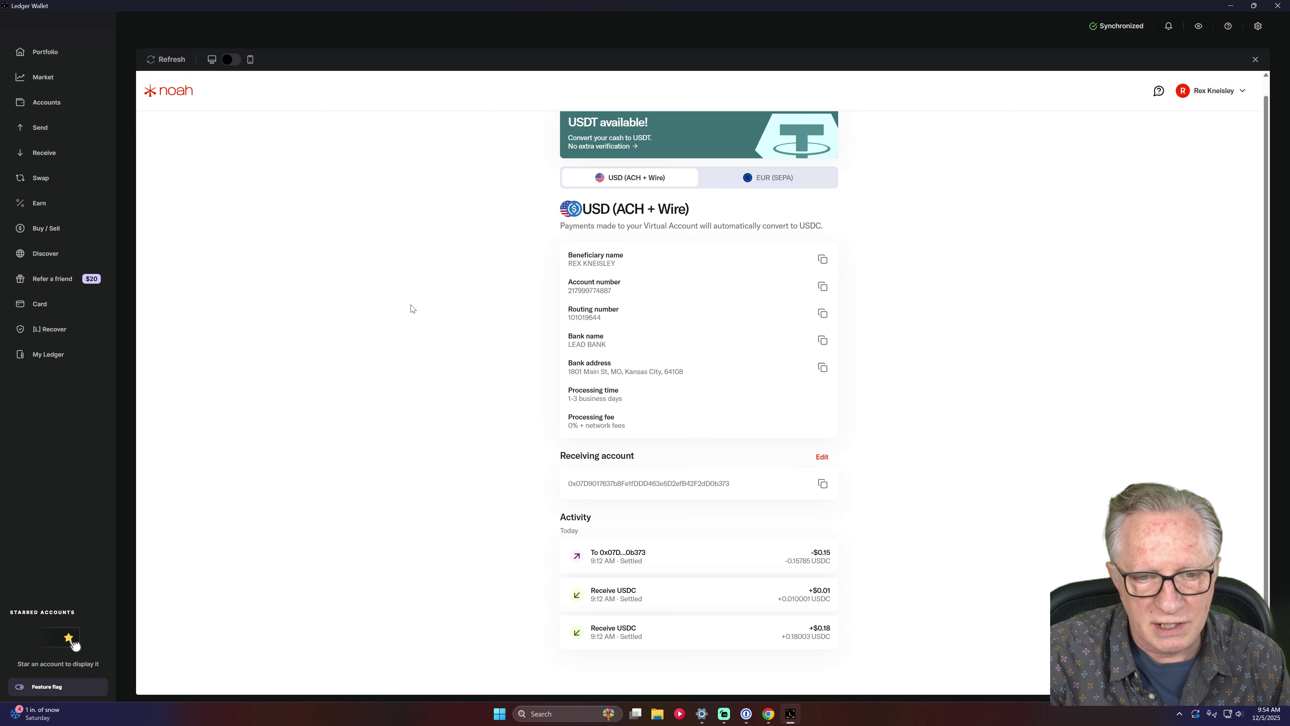
Open the USD Coin token account under Ethereum Stax to see its 0.157852 USDC received.
click(51, 104)
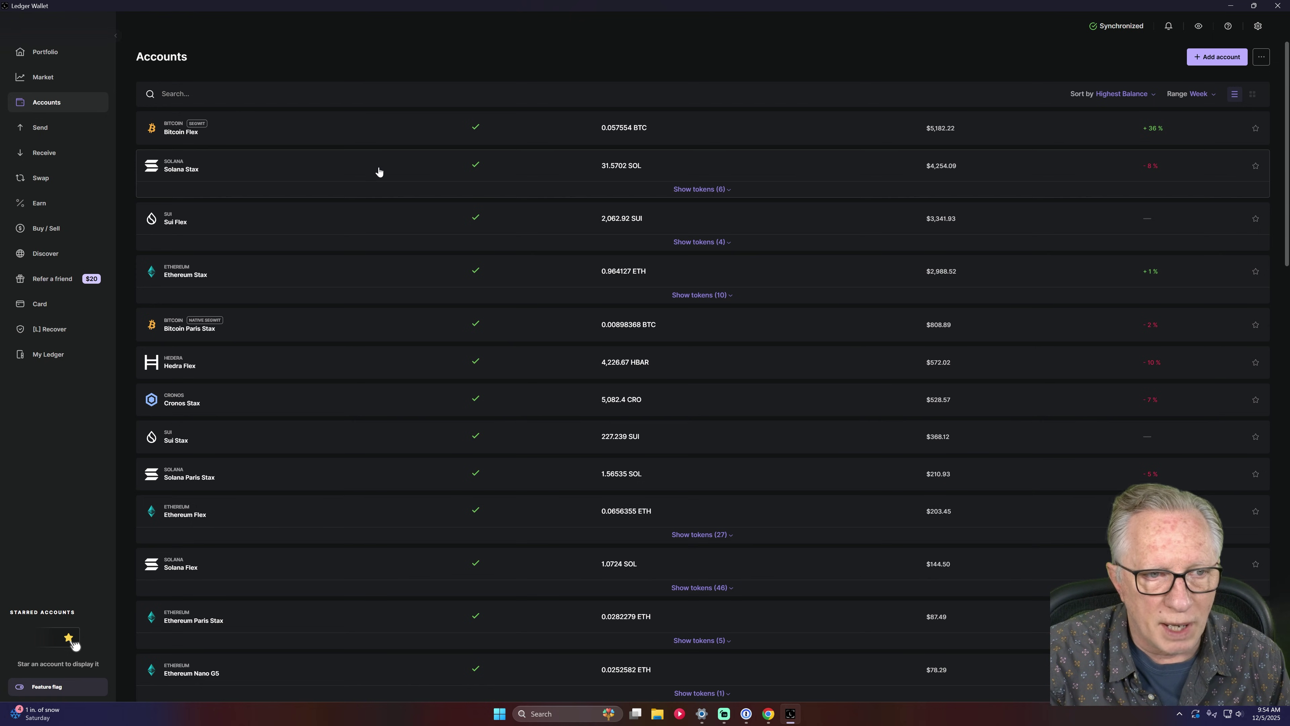
click(512, 301)
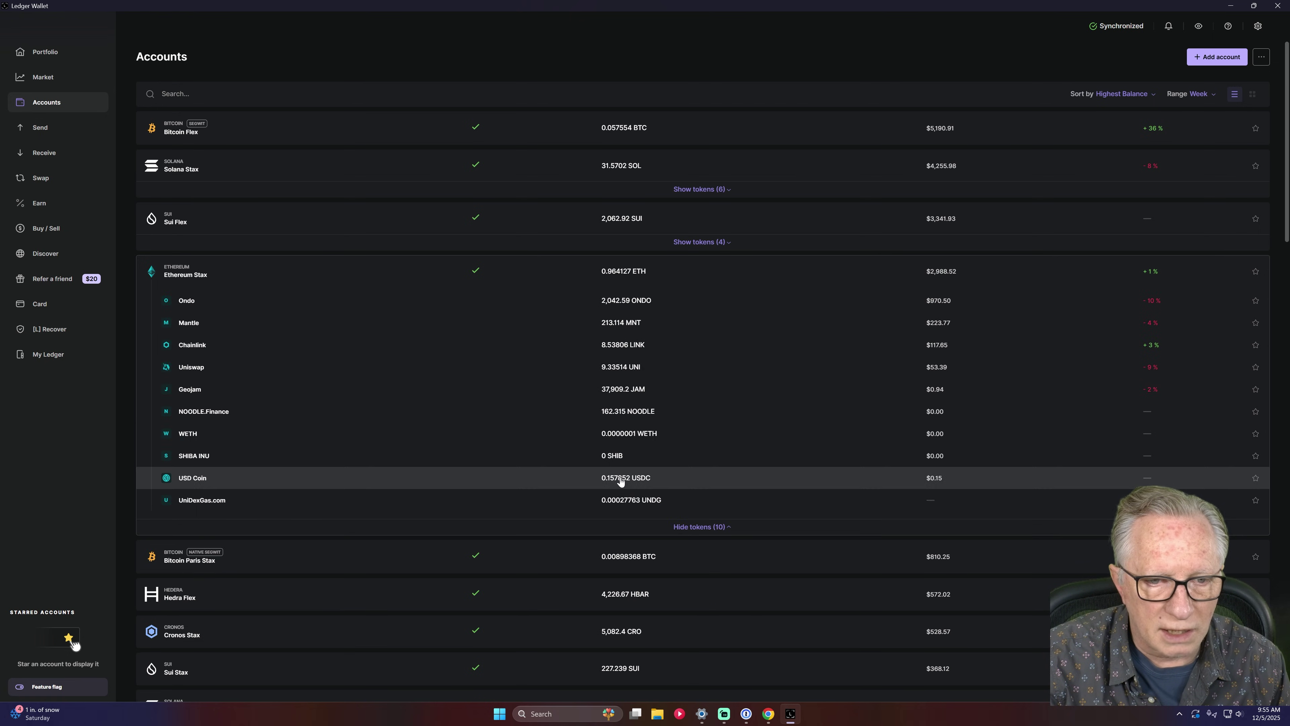
click(619, 482)
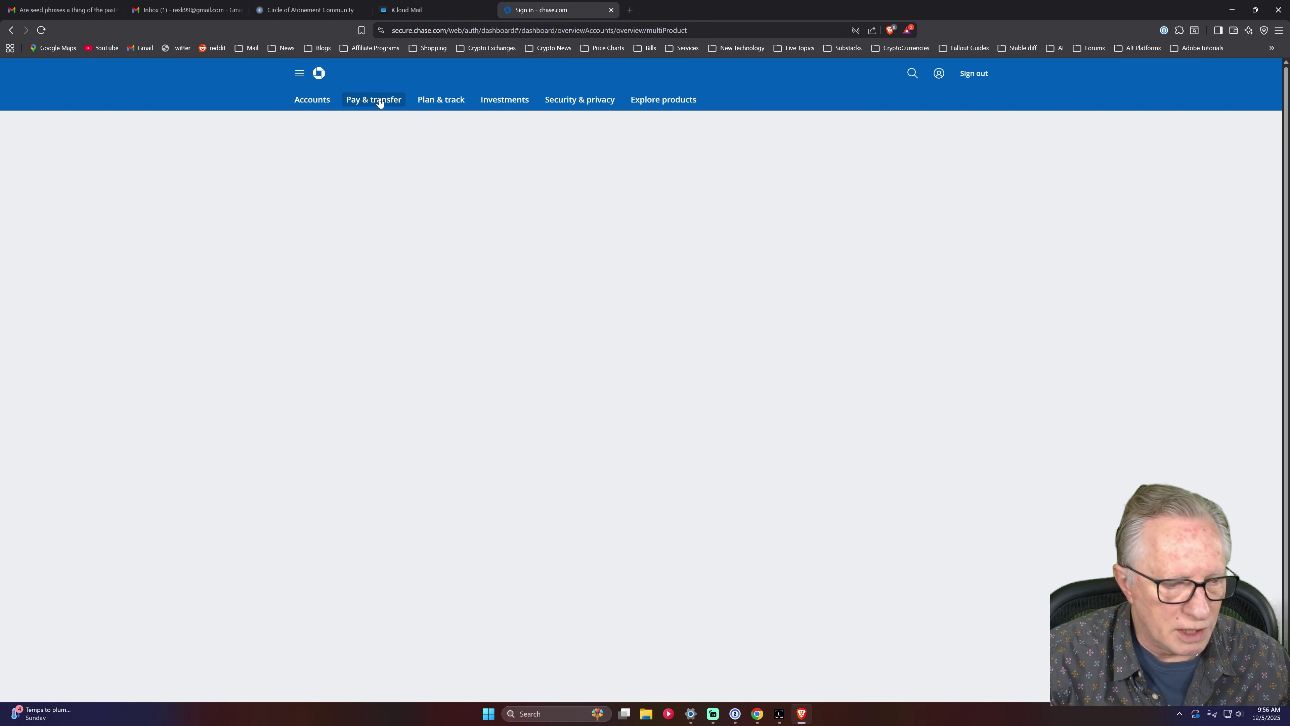
Verify the pending Noah (Lead Bank) external account with trial deposits 18 and 01.
click(379, 102)
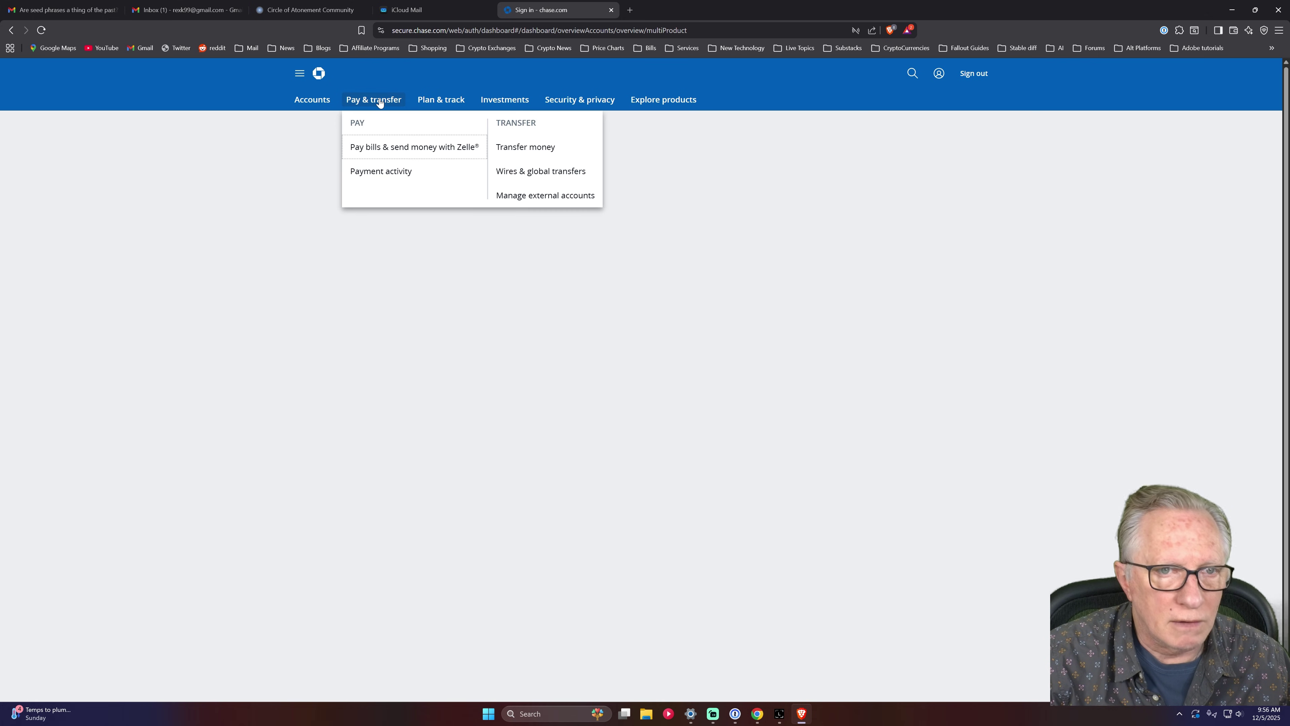
click(558, 198)
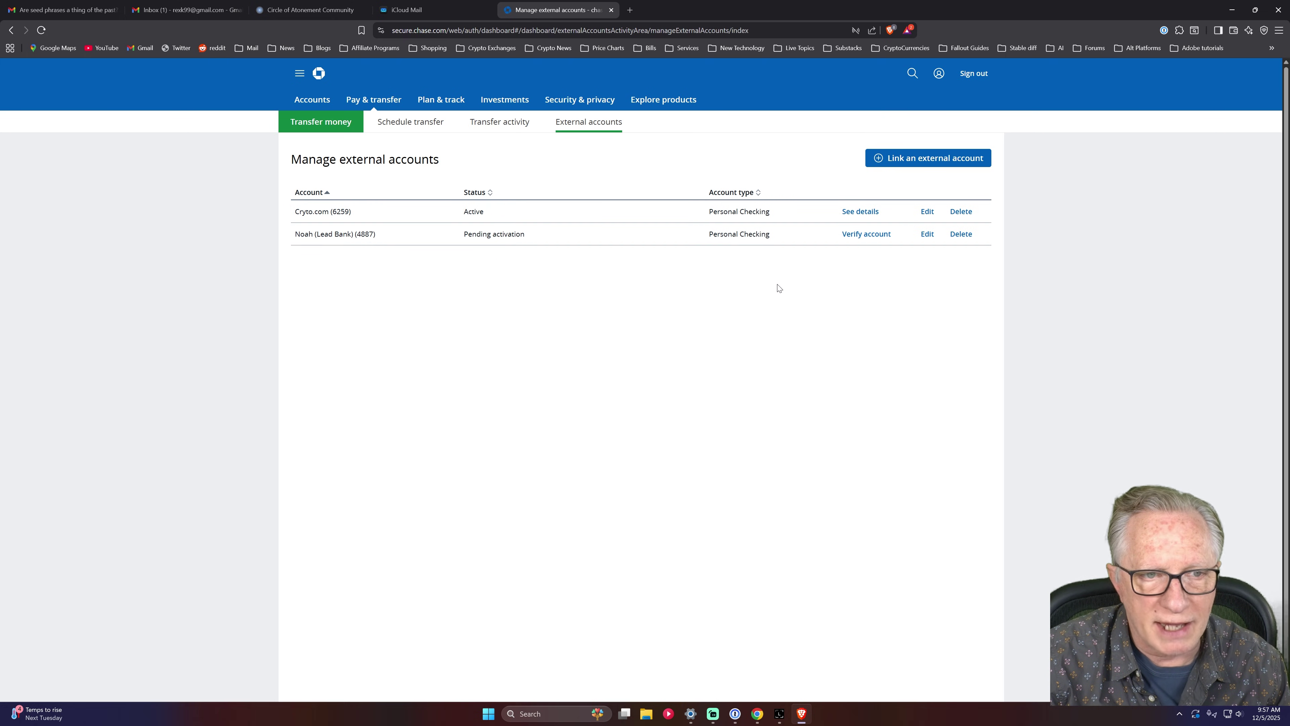
click(868, 235)
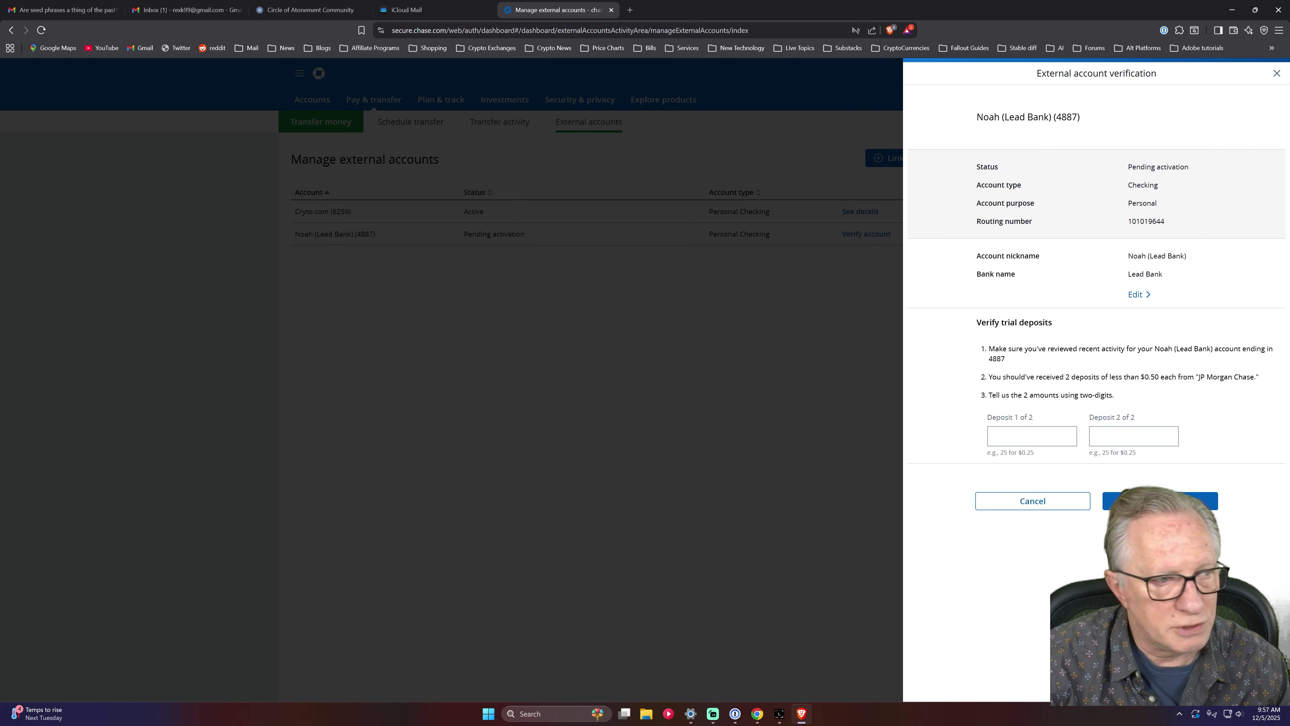
click(1032, 435)
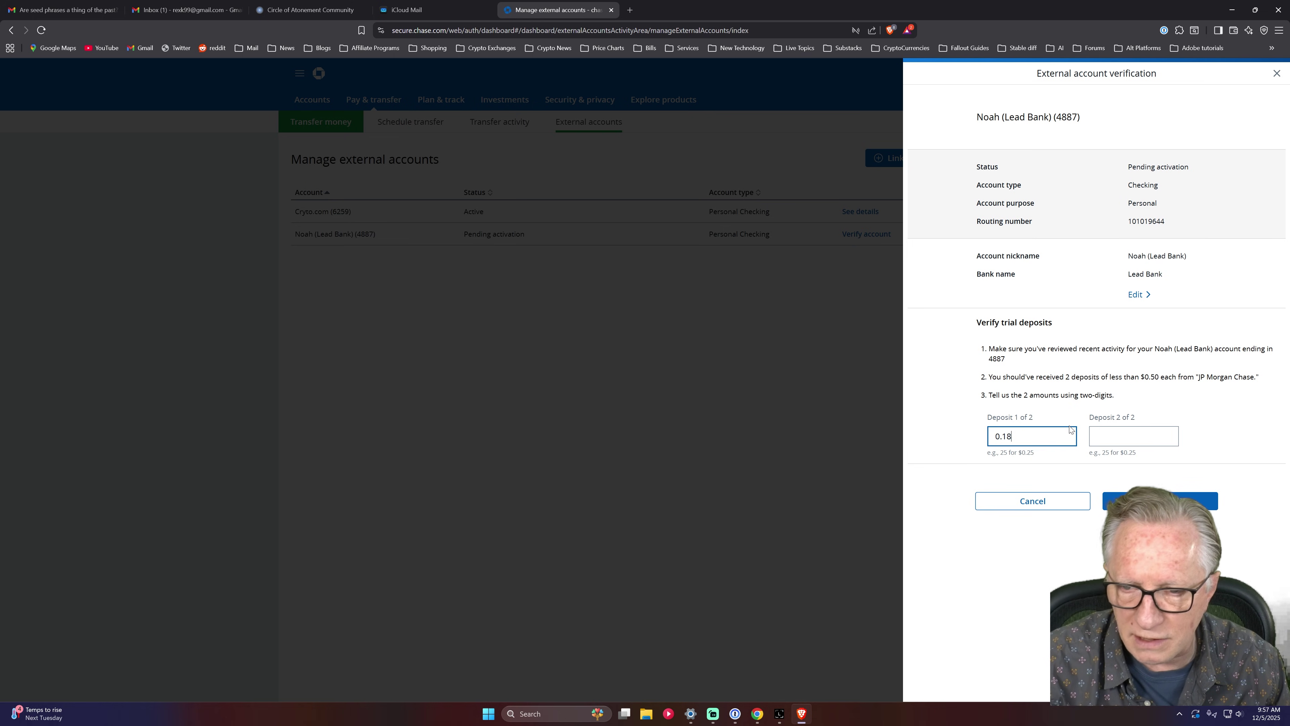
click(1122, 436)
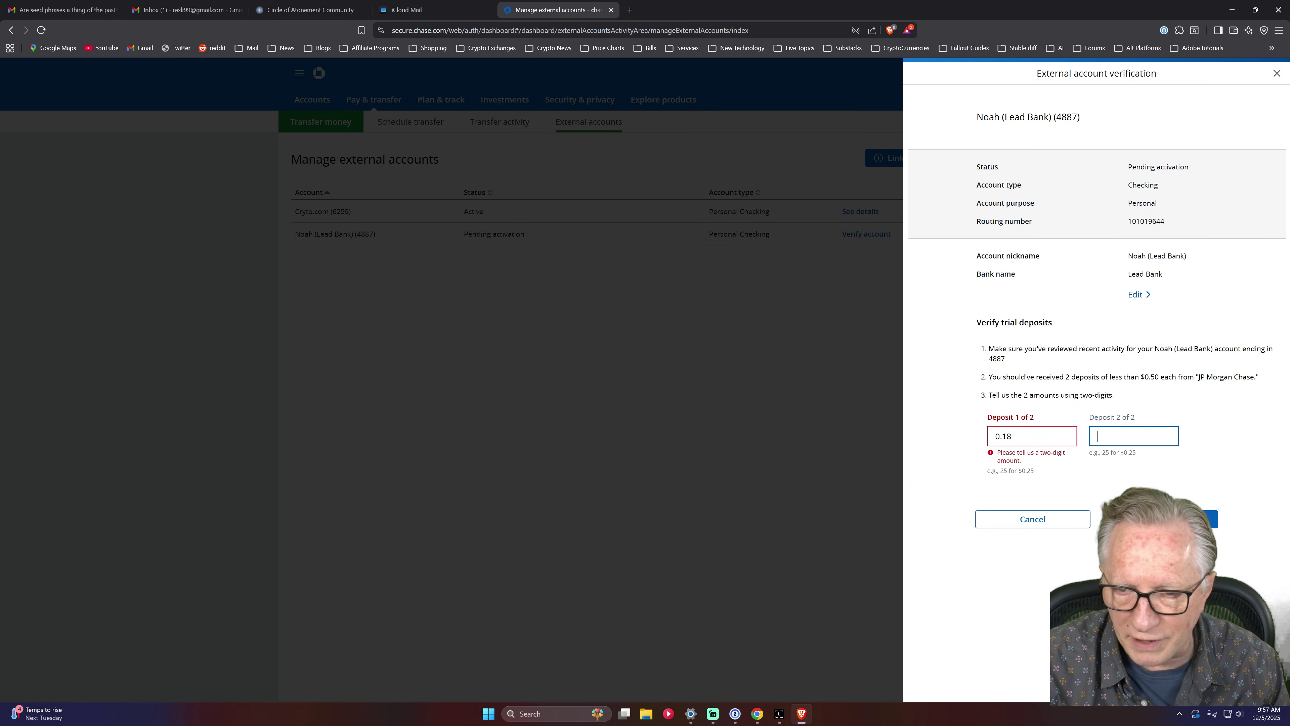
click(996, 436)
key(Delete)
key(Delete)
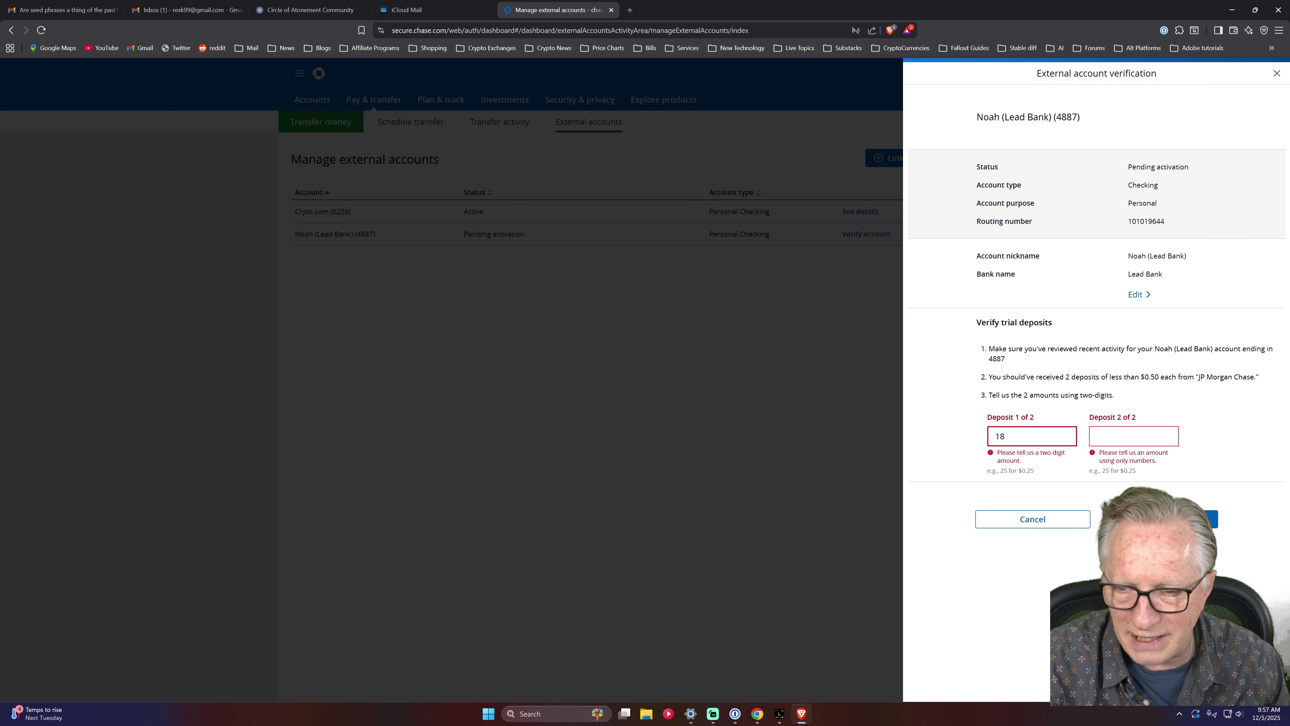
key(Tab)
text(01)
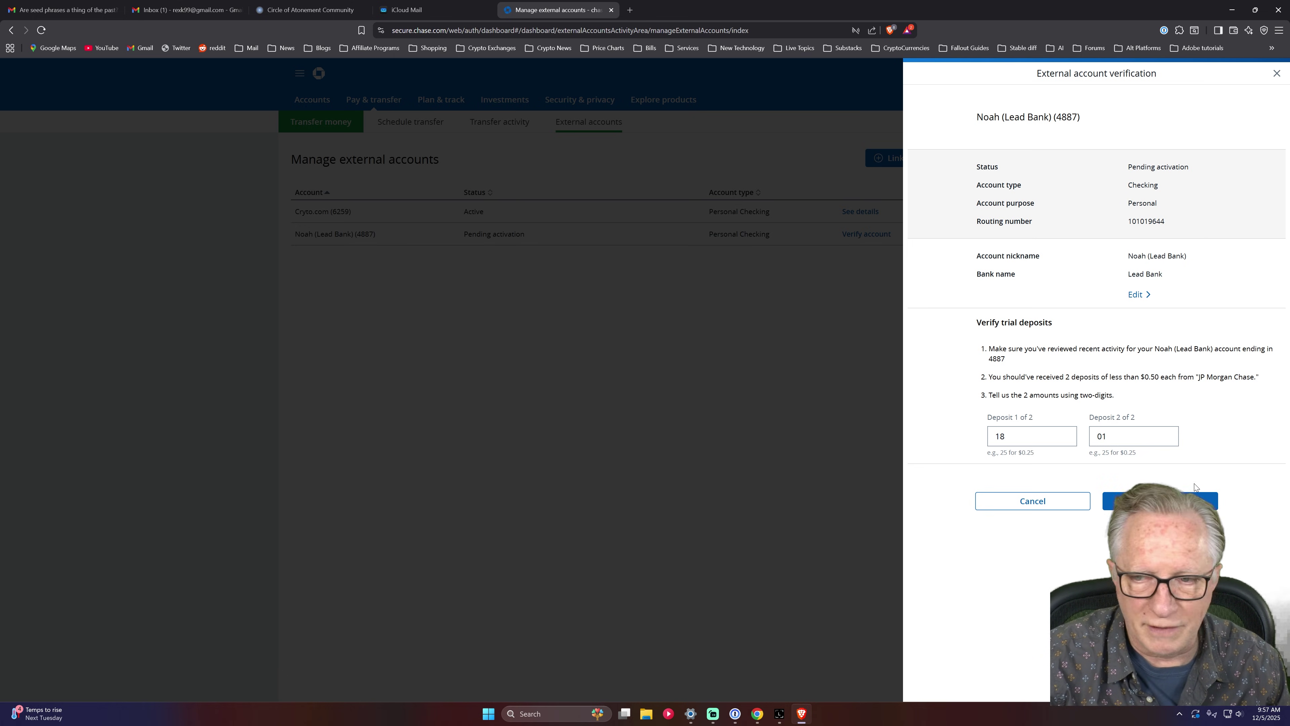
click(1112, 502)
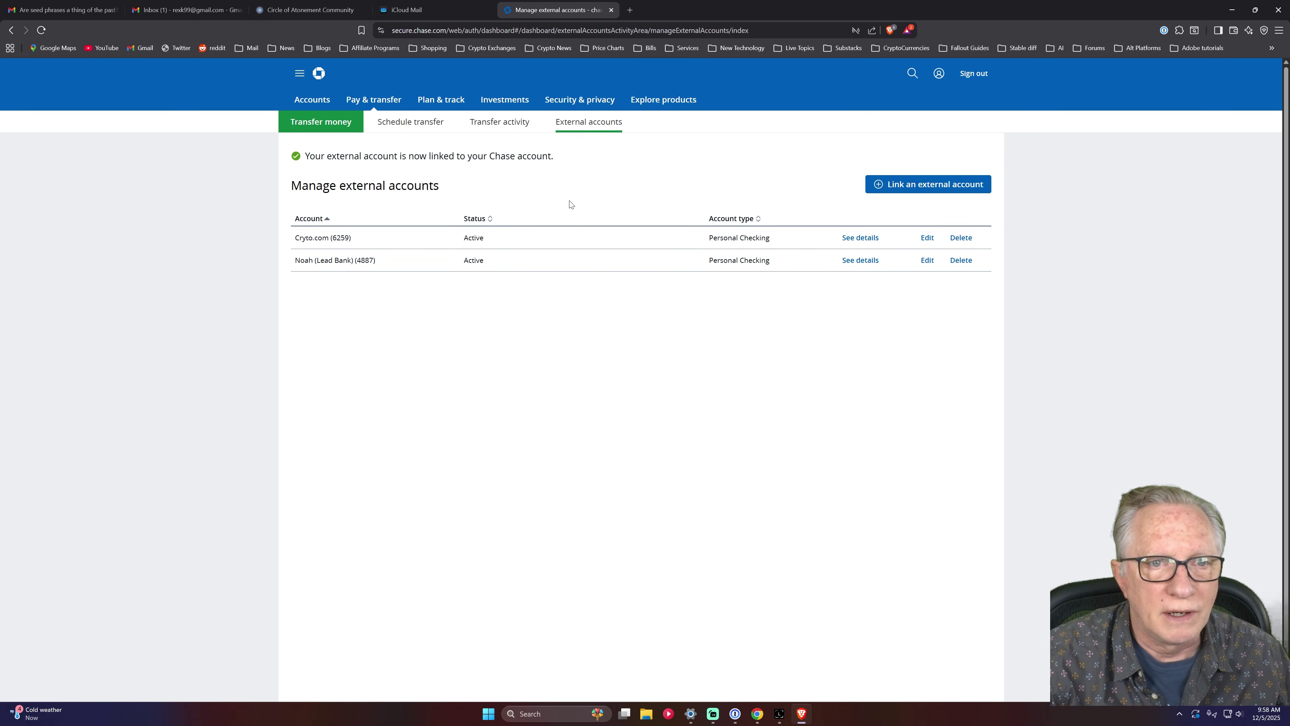
Schedule and confirm a $100.00 Chase transfer to the Noah (Lead Bank) account.
click(405, 127)
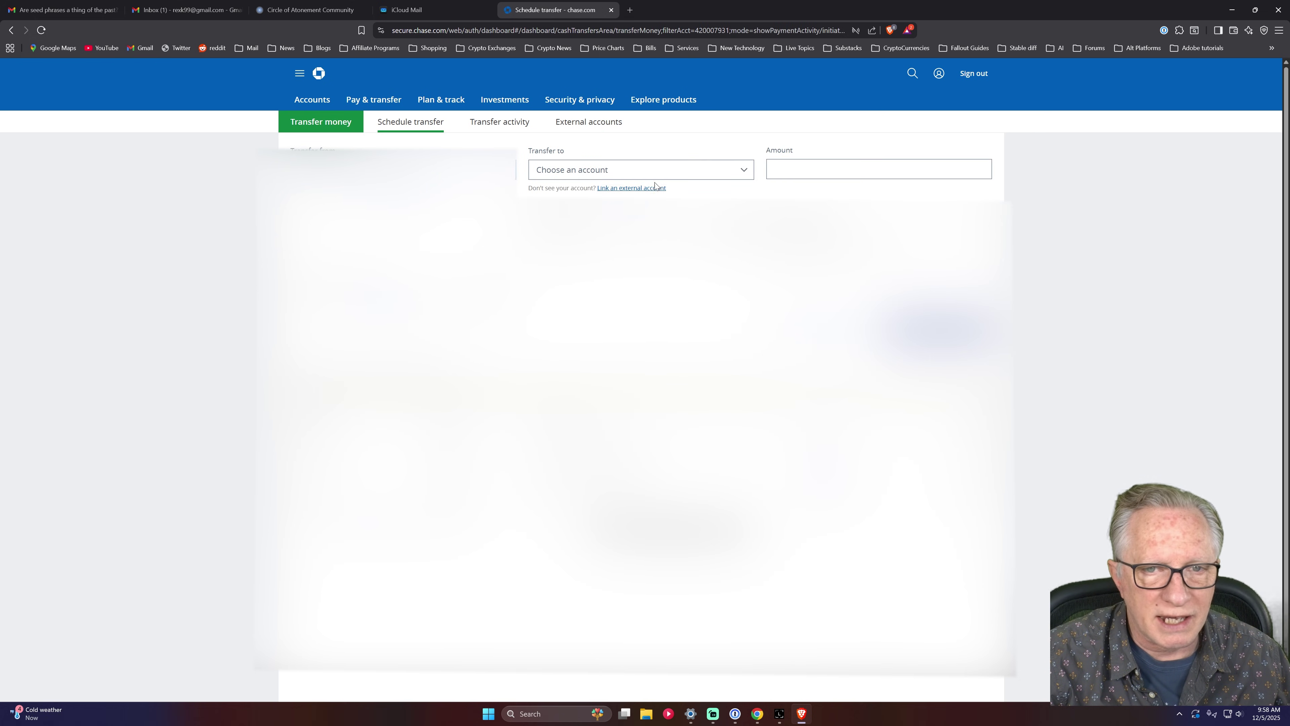
click(743, 171)
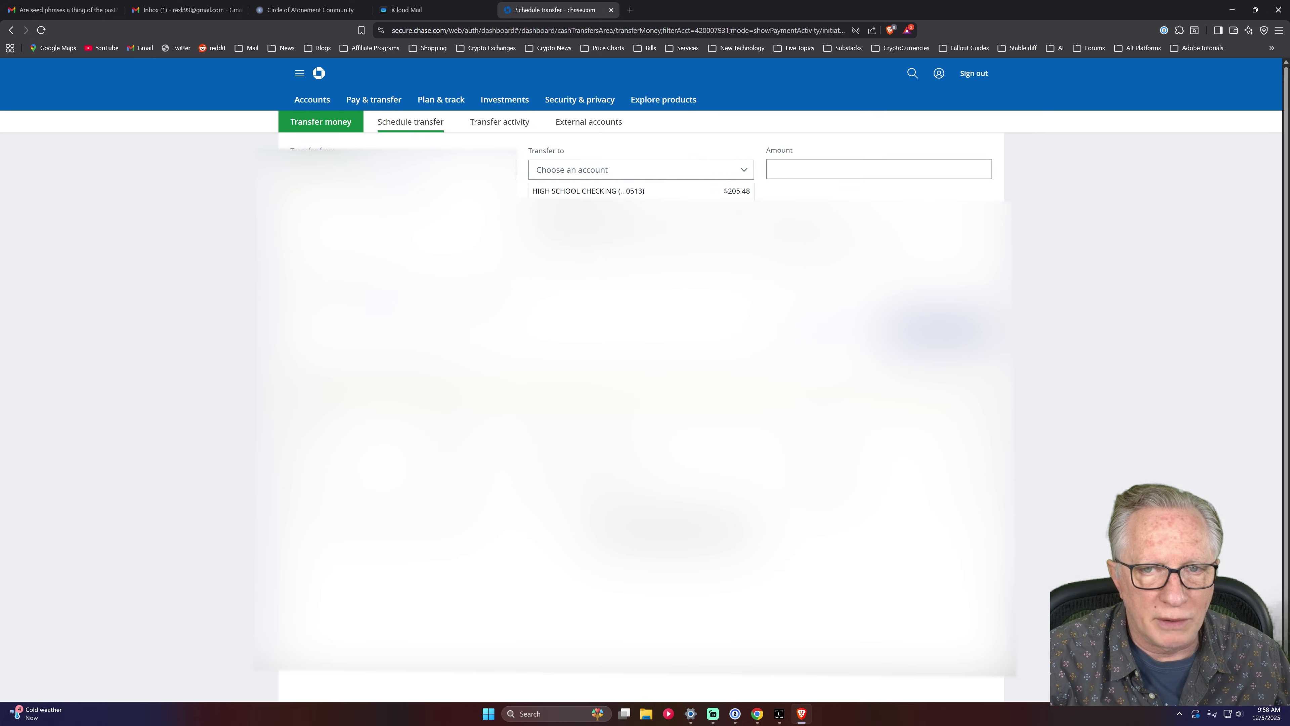
click(609, 212)
click(879, 169)
text(100)
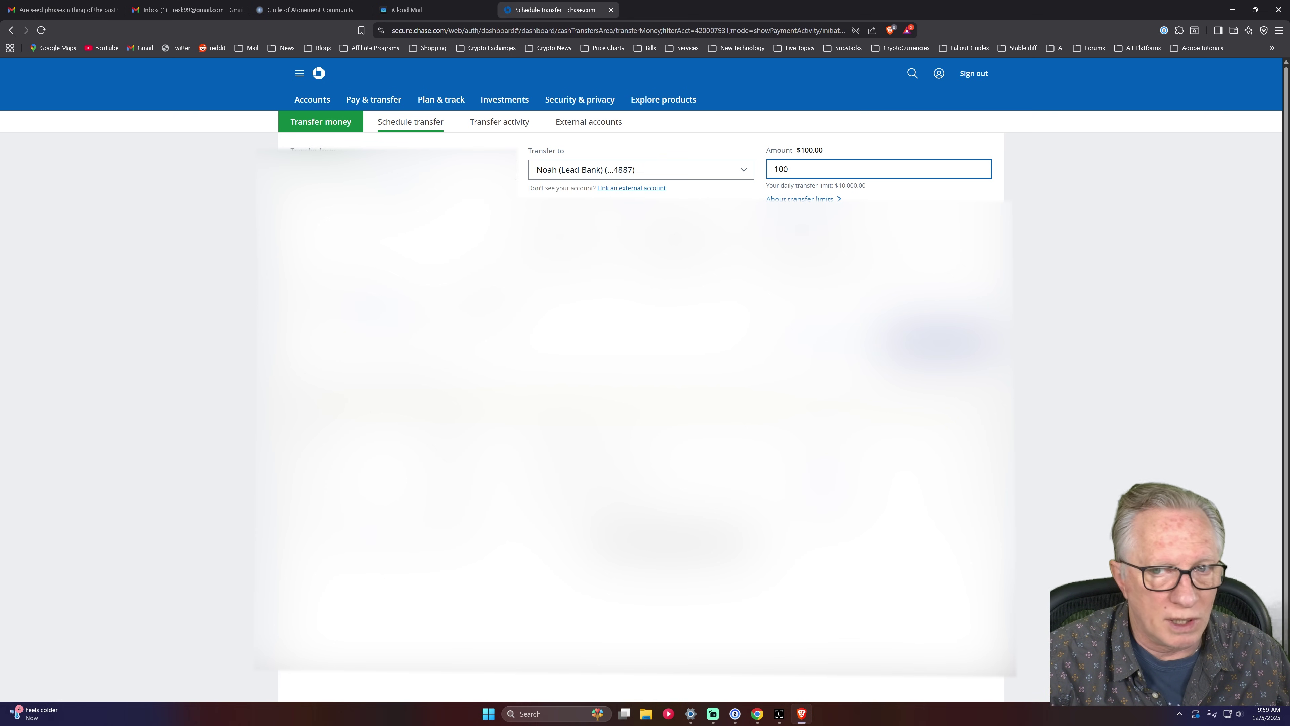
key(Tab)
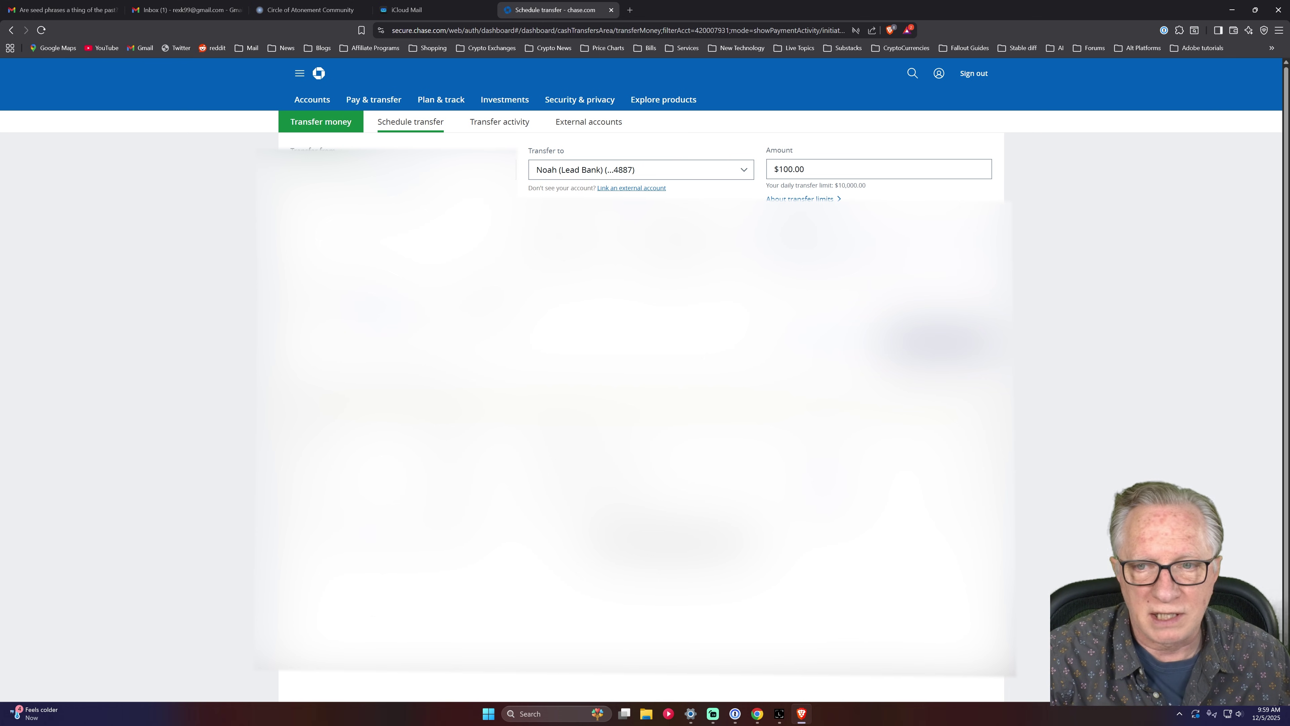
key(Return)
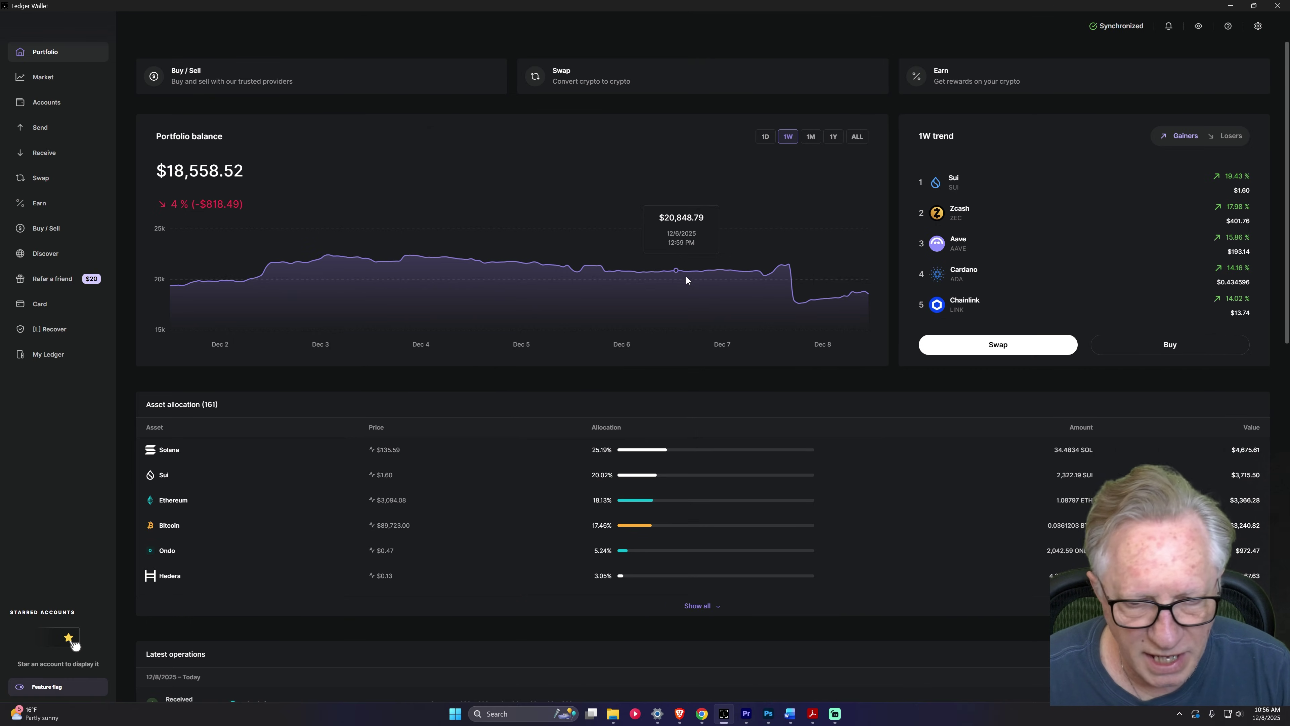
Go from Asset allocation's Ethereum entry to the Ethereum Stax account holding 0.96412719 ETH.
scroll(711, 351, down, 1)
scroll(713, 357, down, 3)
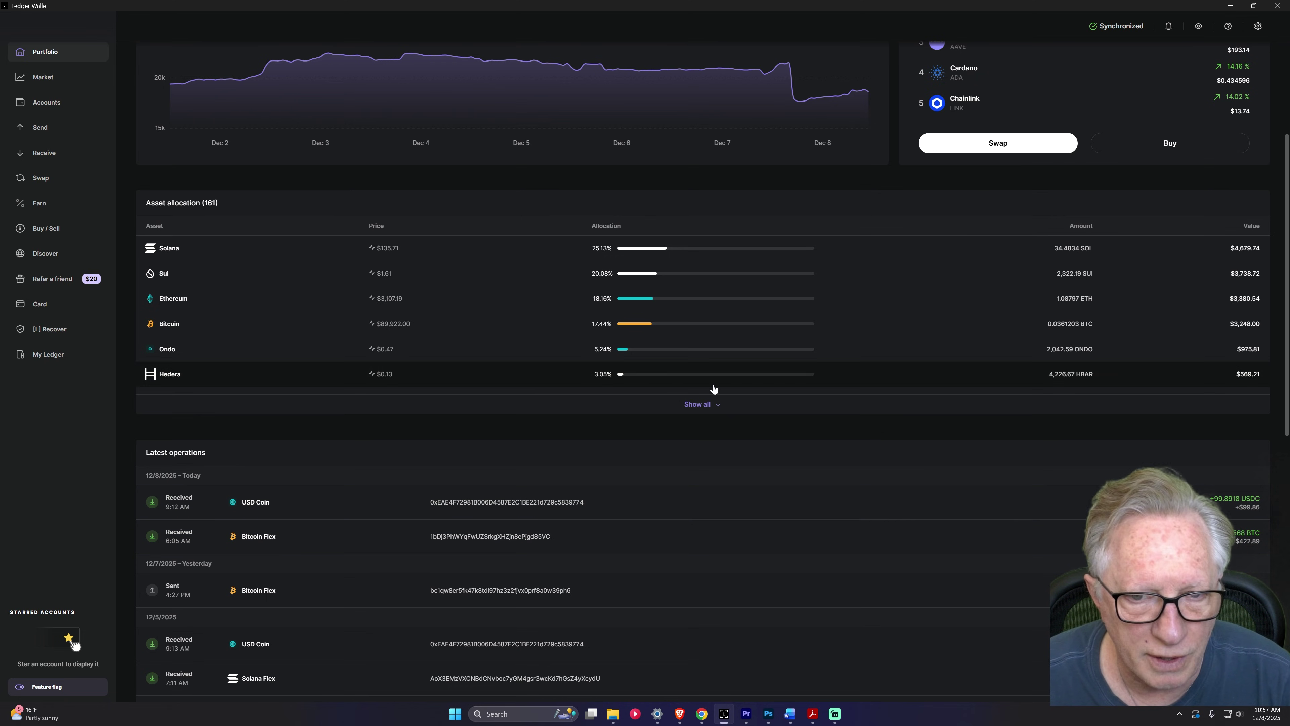
click(637, 304)
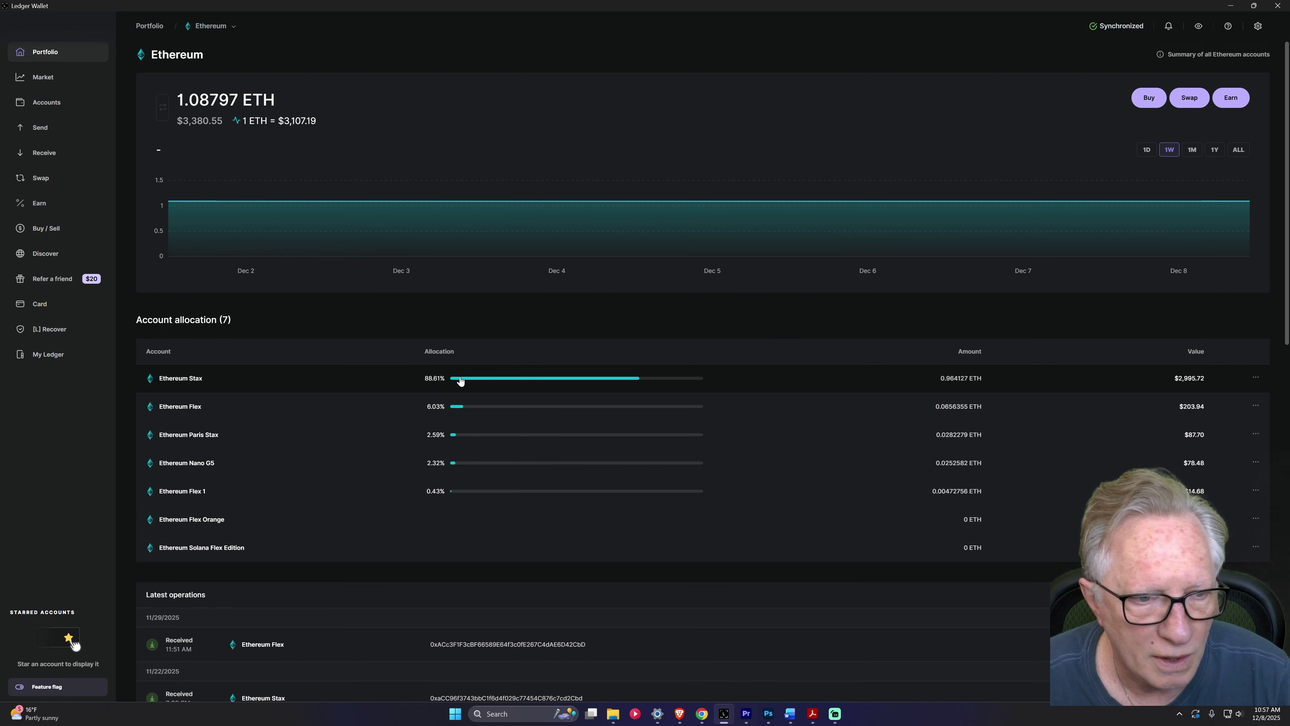
click(510, 382)
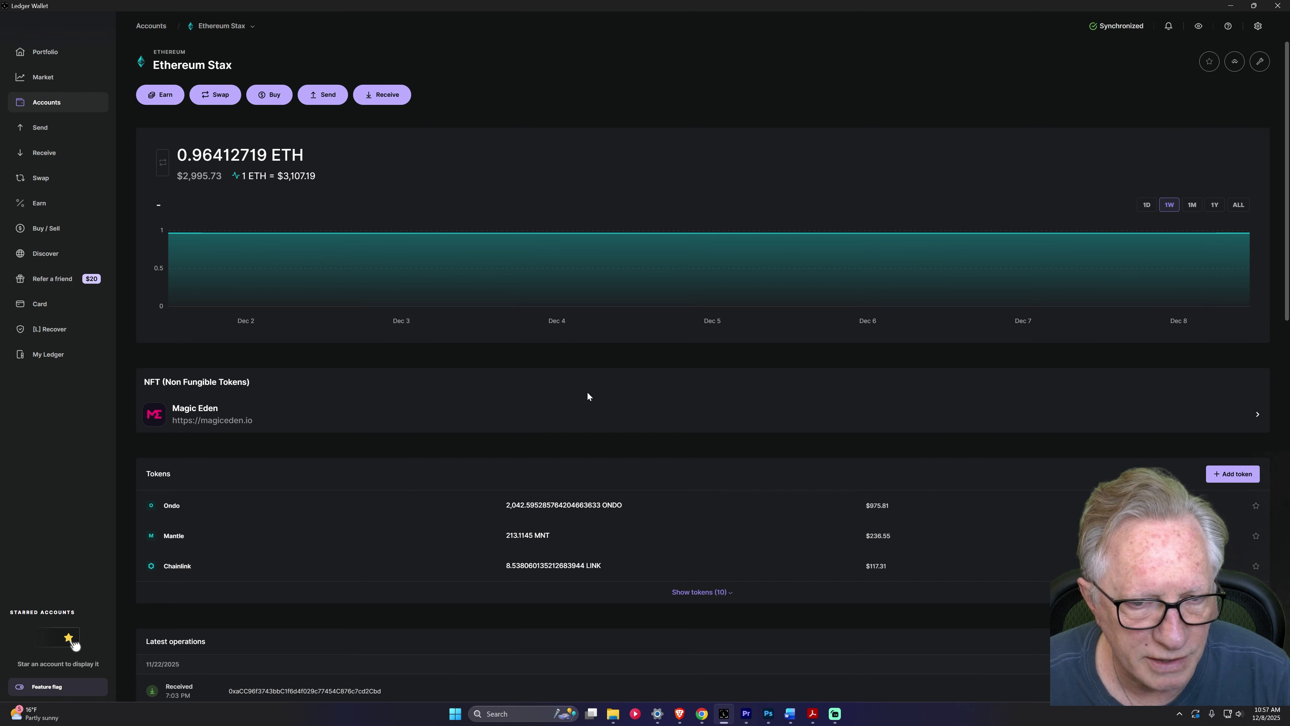
Show all tokens and open USD Coin, now holding 100.04967 USDC after a +99.8918 receipt.
click(715, 592)
scroll(782, 552, down, 4)
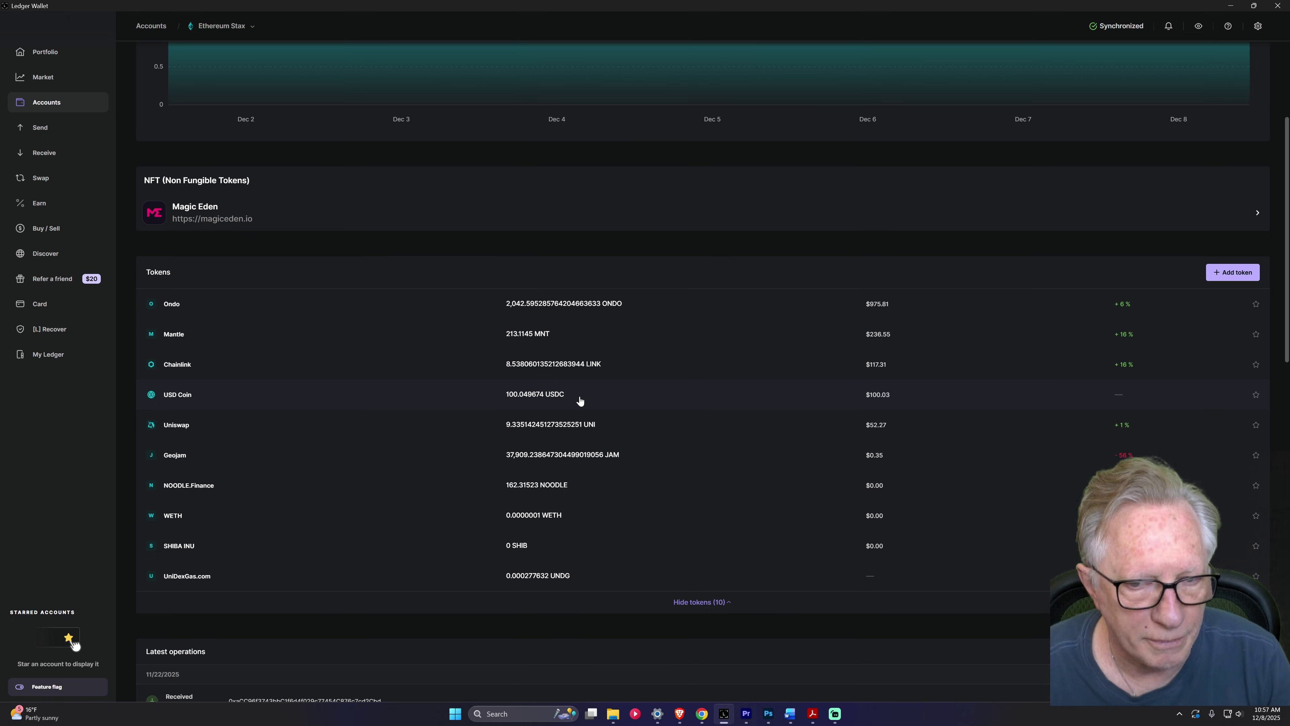
click(609, 401)
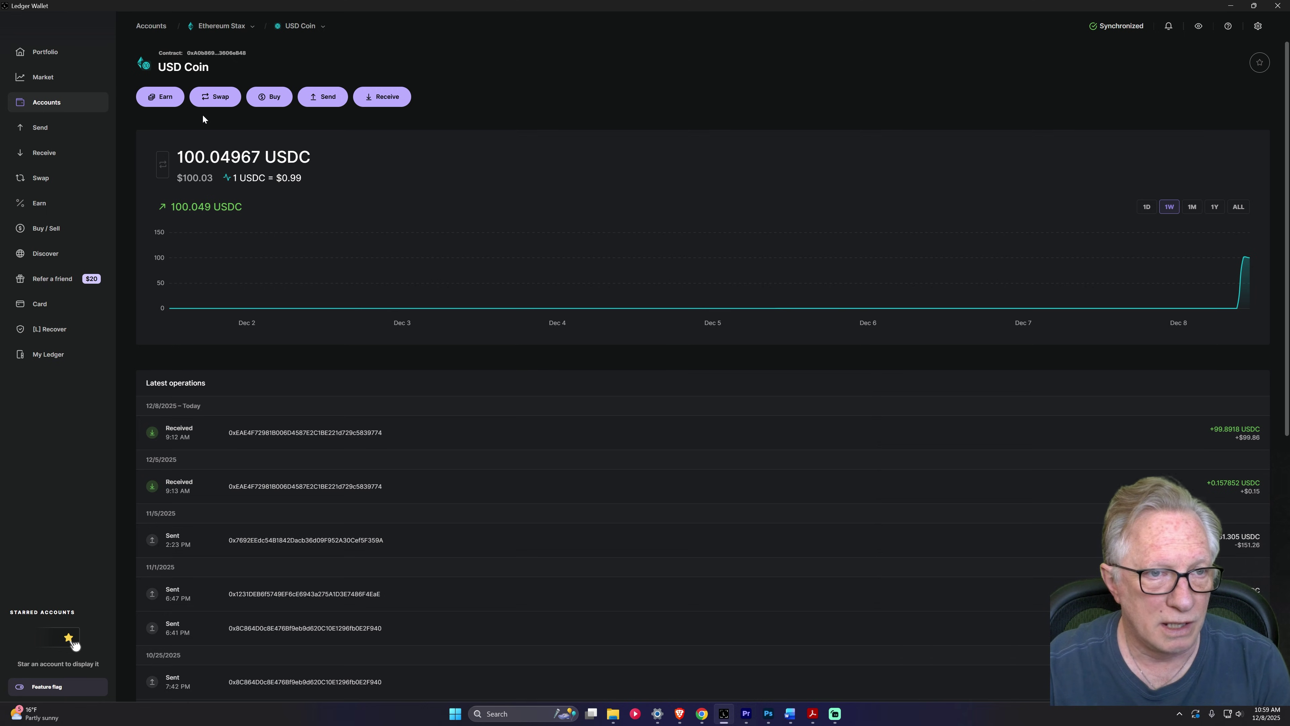
Start a swap from USDC on Ethereum Stax, receiving SOL into the Solana Stax account.
click(216, 99)
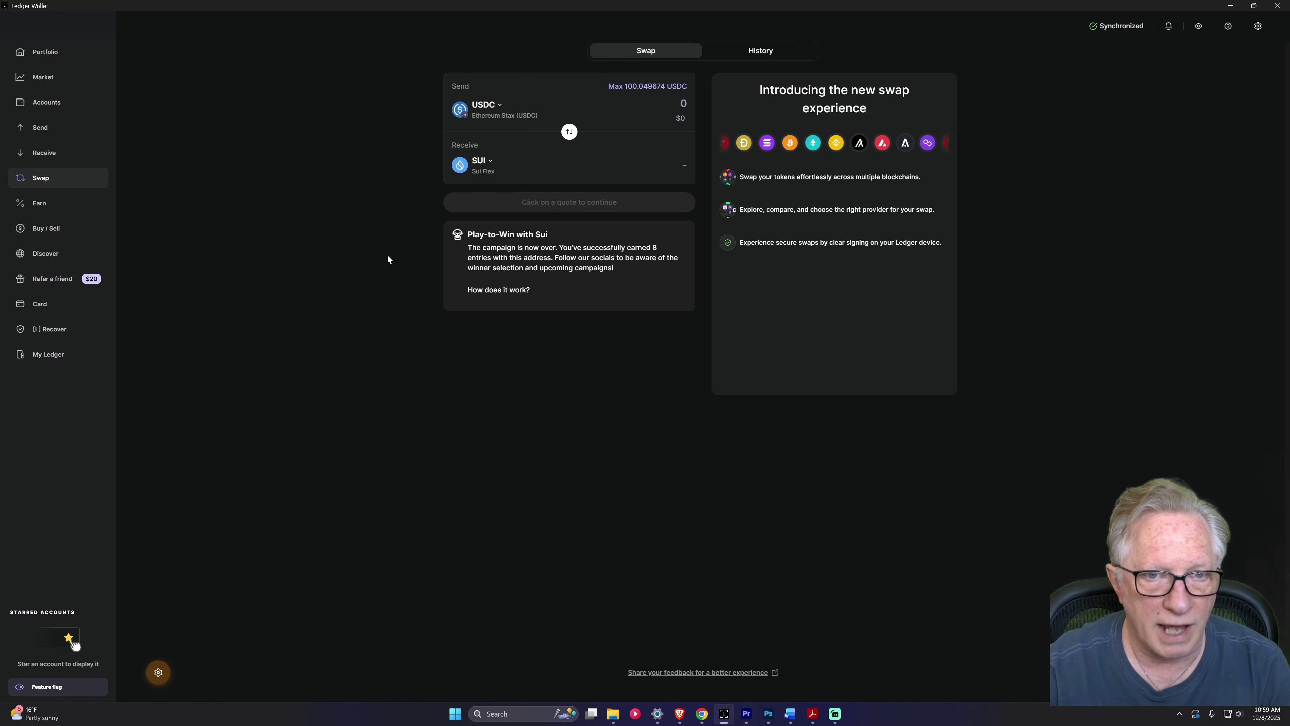
click(480, 165)
click(1108, 124)
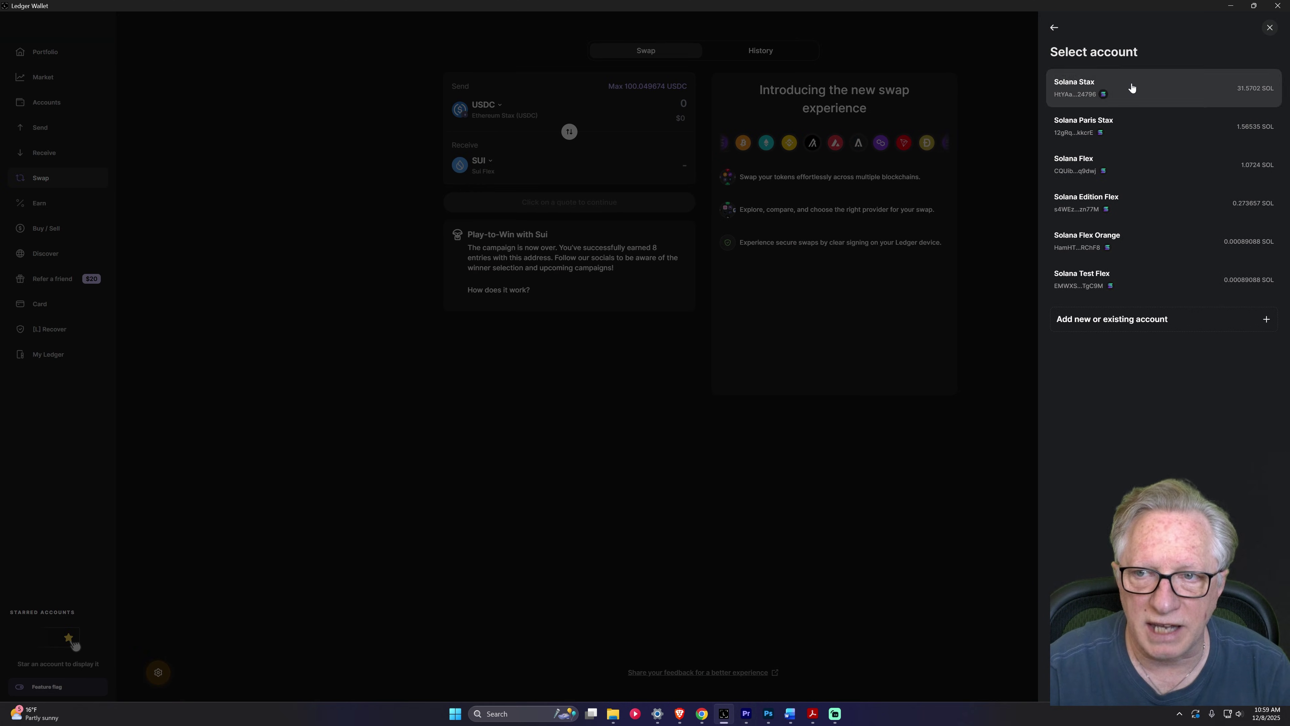
click(1137, 94)
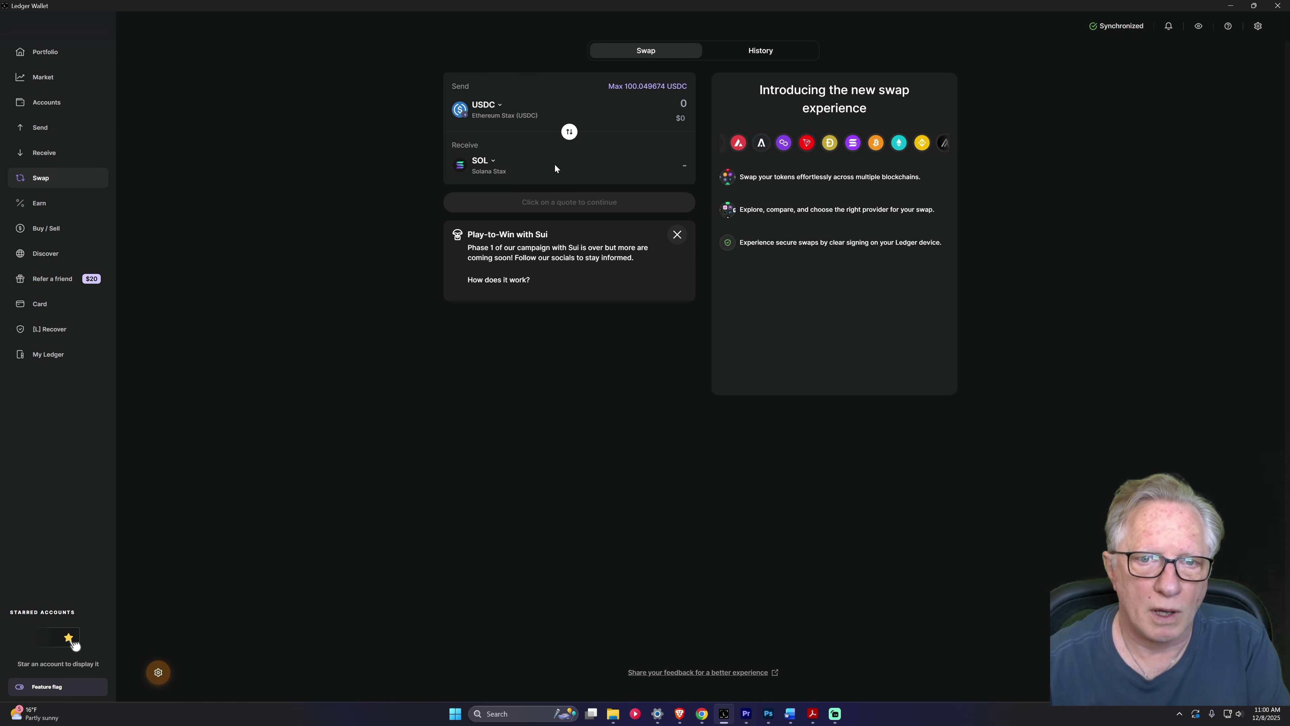
Swap the maximum 100.049674 USDC to SOL using the NEAR Intents best quote.
click(665, 88)
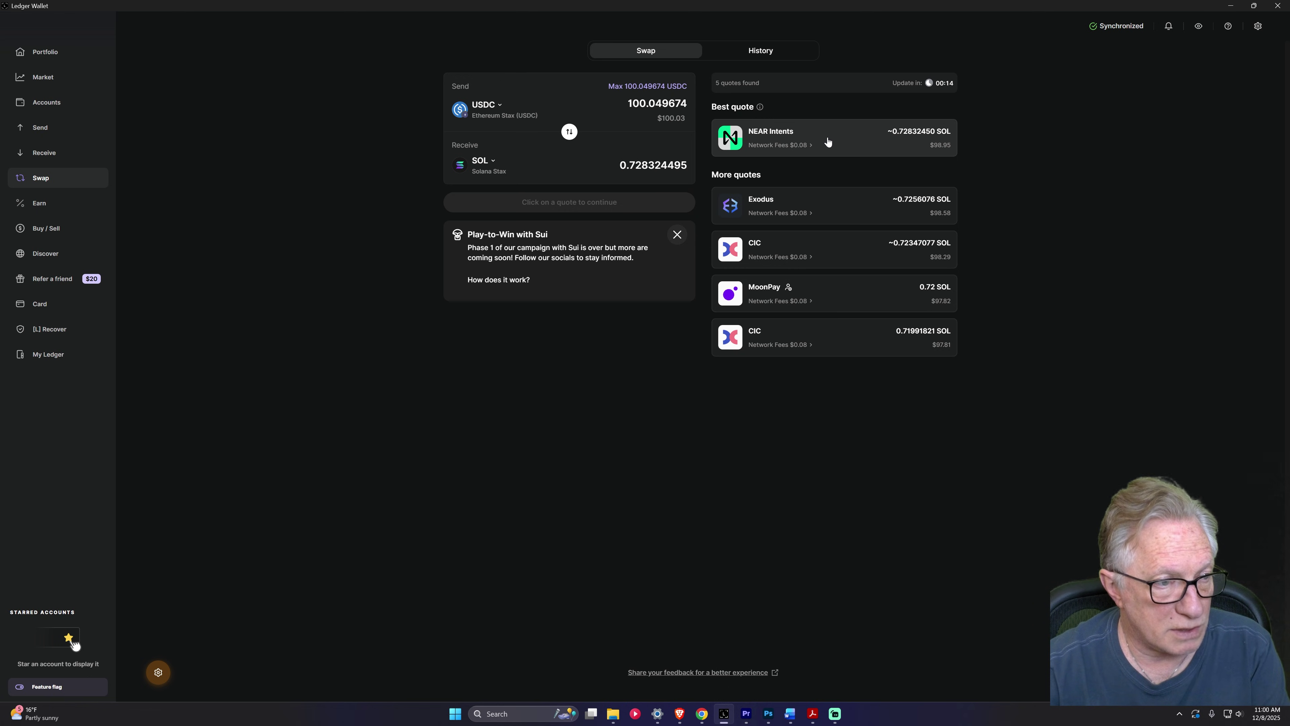
click(811, 141)
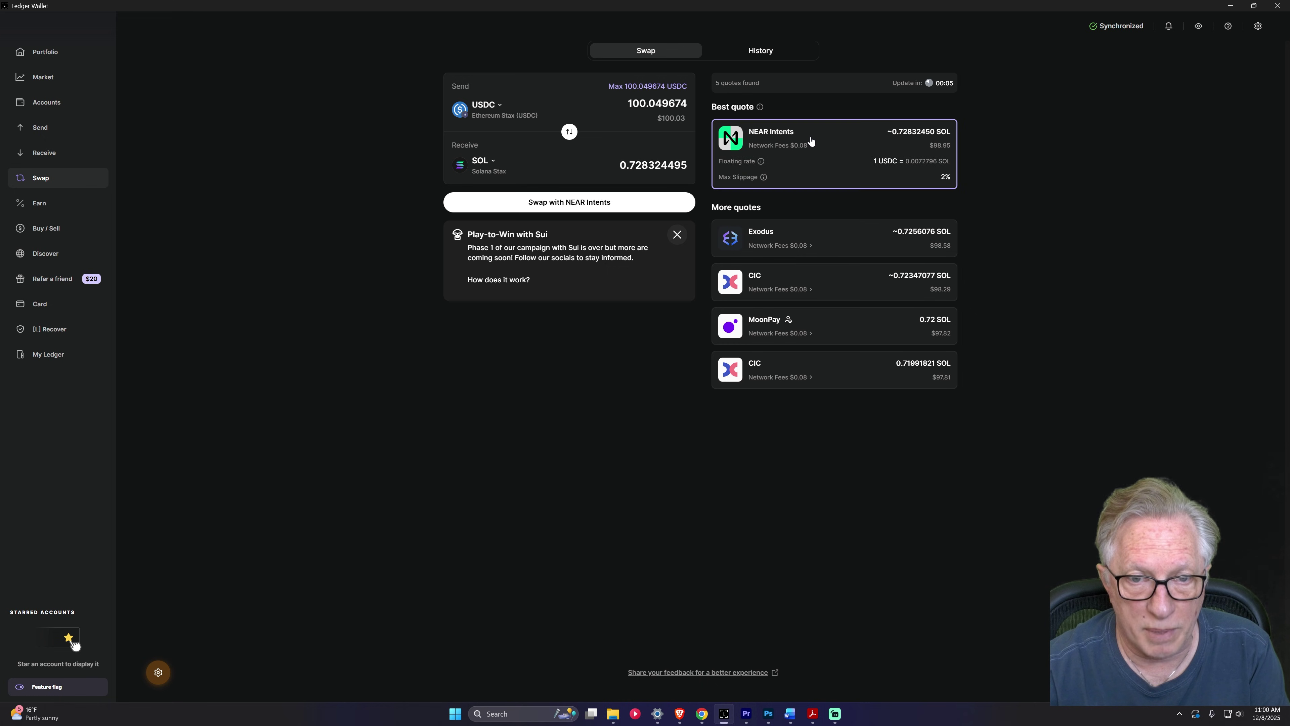
click(579, 203)
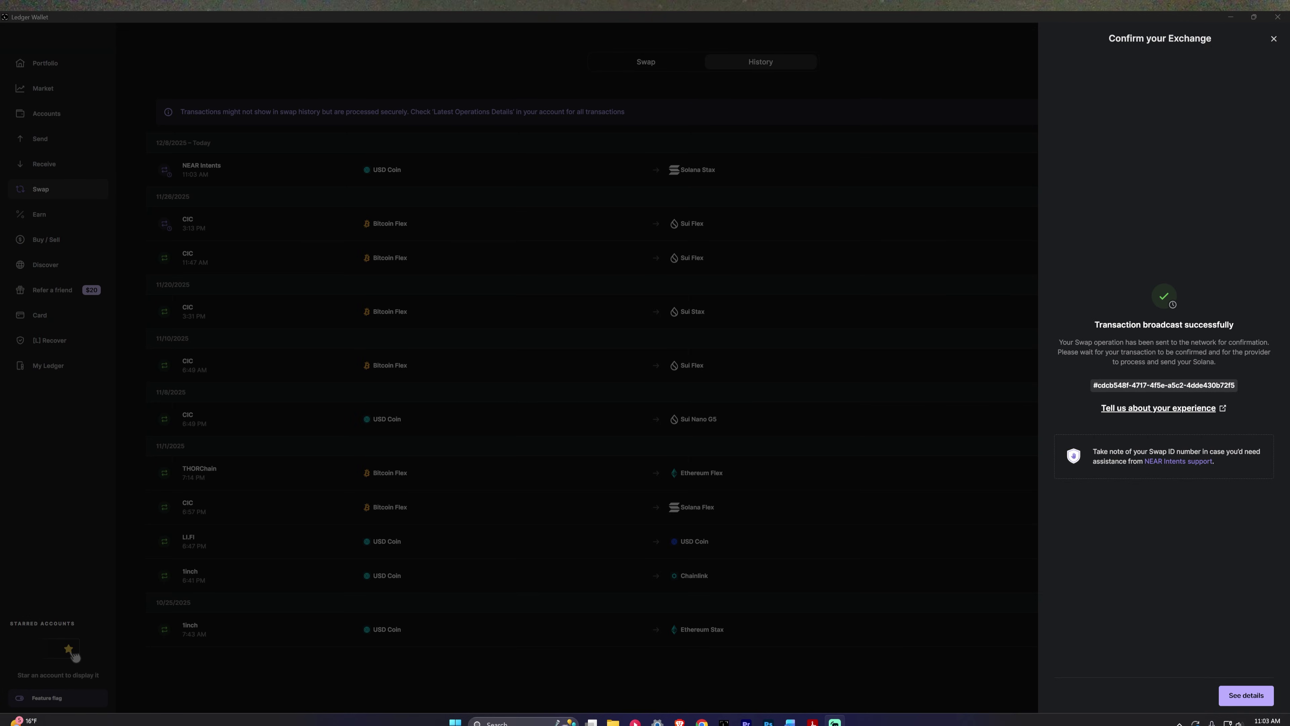
click(923, 122)
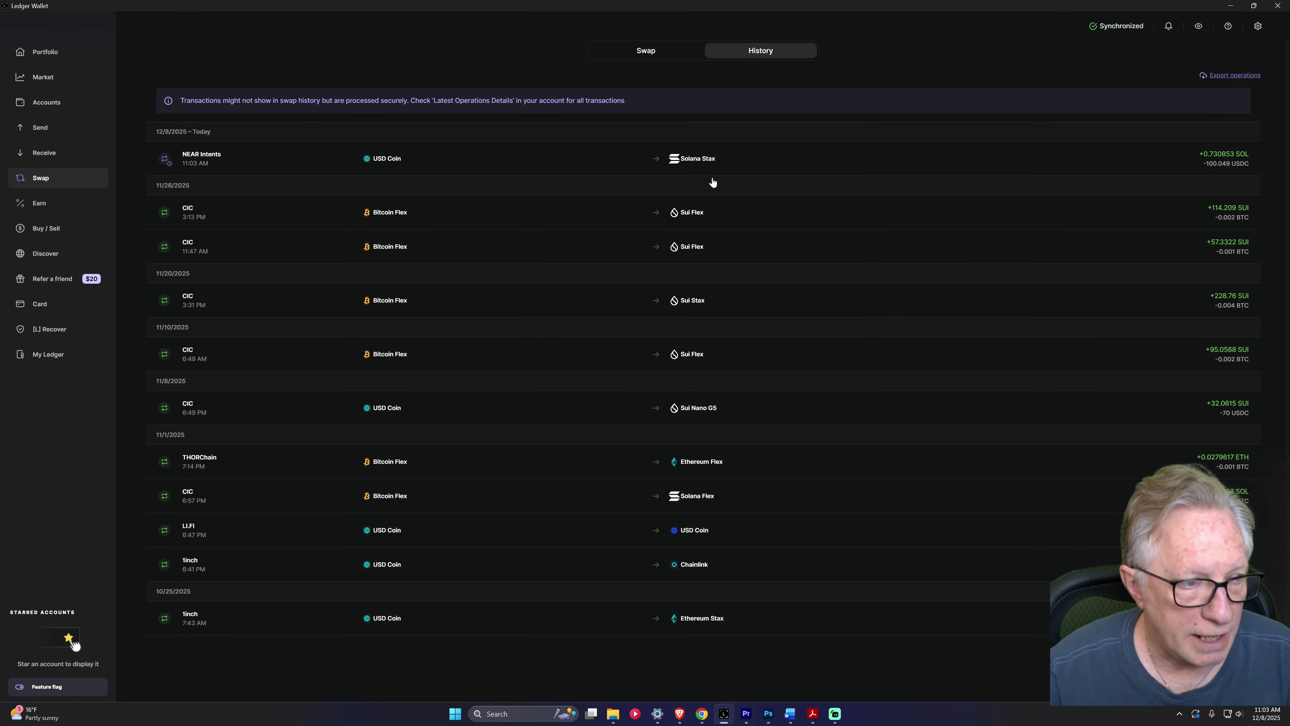